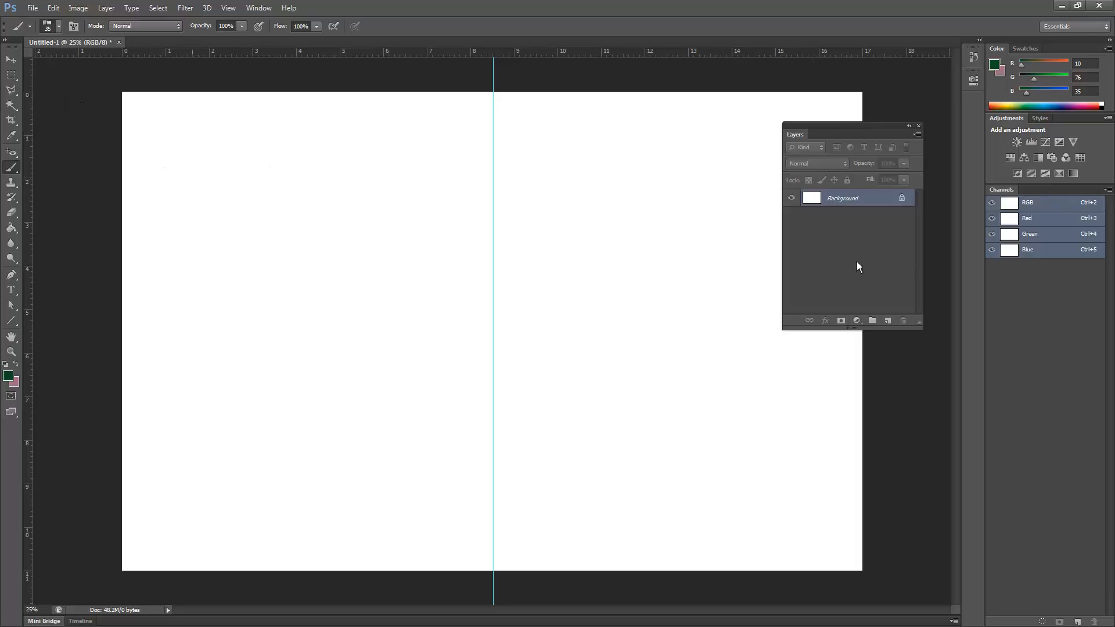
left_click(54, 26)
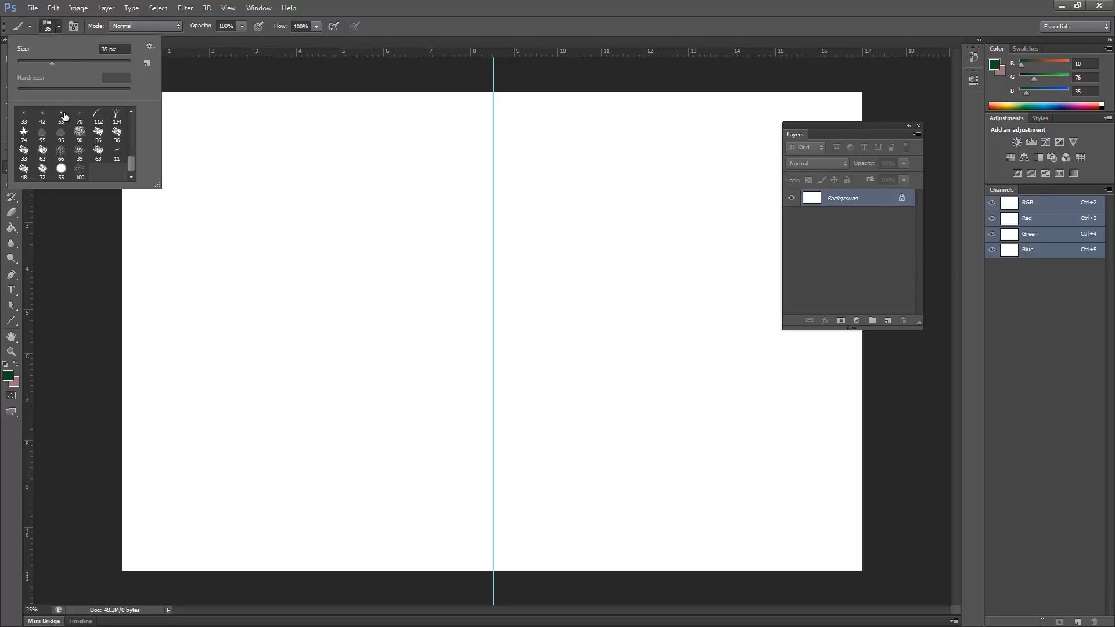
left_click(204, 68)
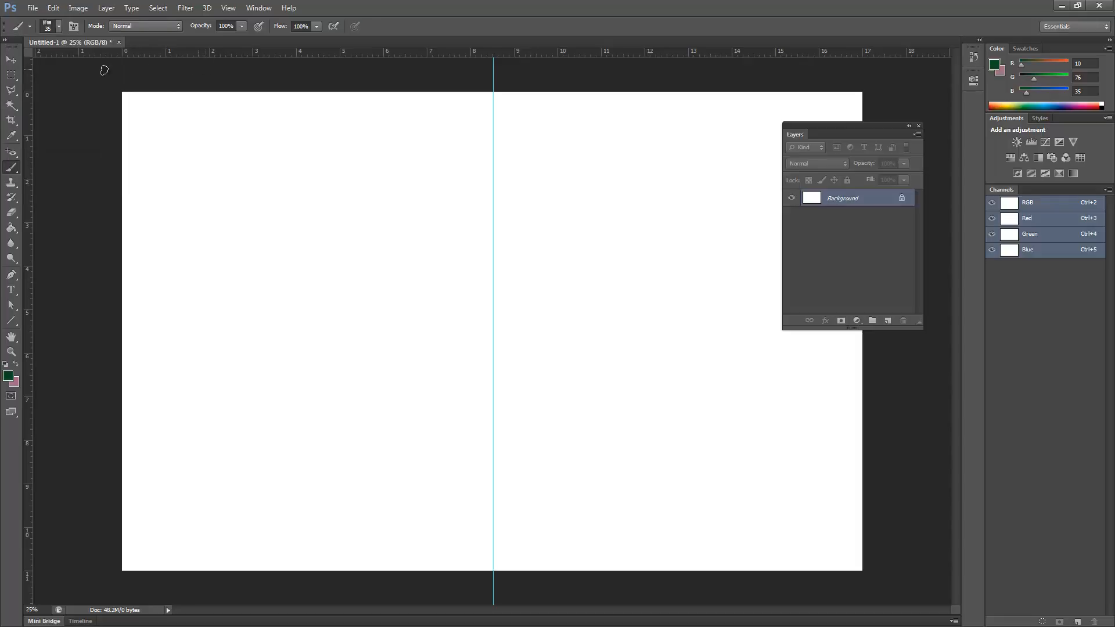
left_click(12, 75)
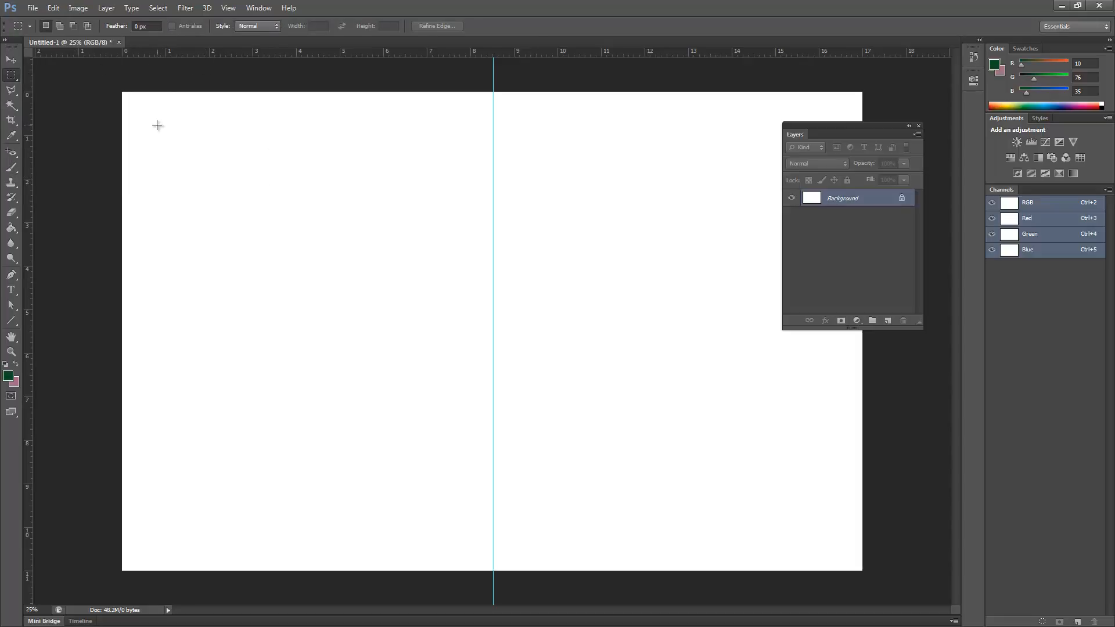
left_click_drag(157, 126, 282, 291)
left_click(192, 143)
Add vertical guides at 0.5, 4, 4.25, 4.5 and 8 inches and a horizontal guide at 0.5 inch
left_click_drag(33, 180, 144, 162)
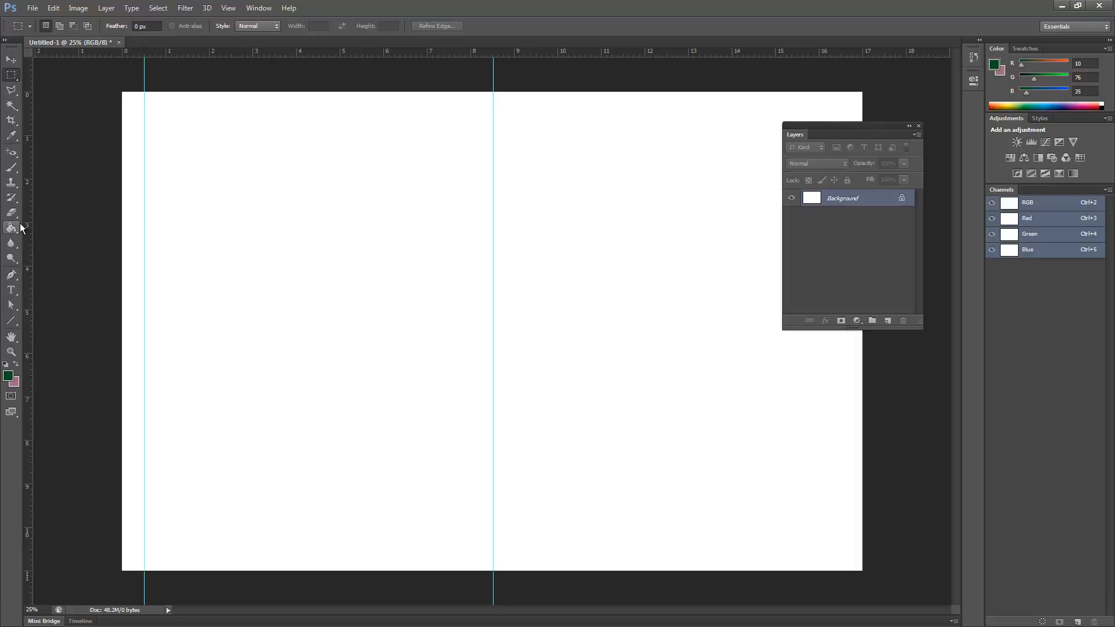
left_click_drag(137, 218, 471, 200)
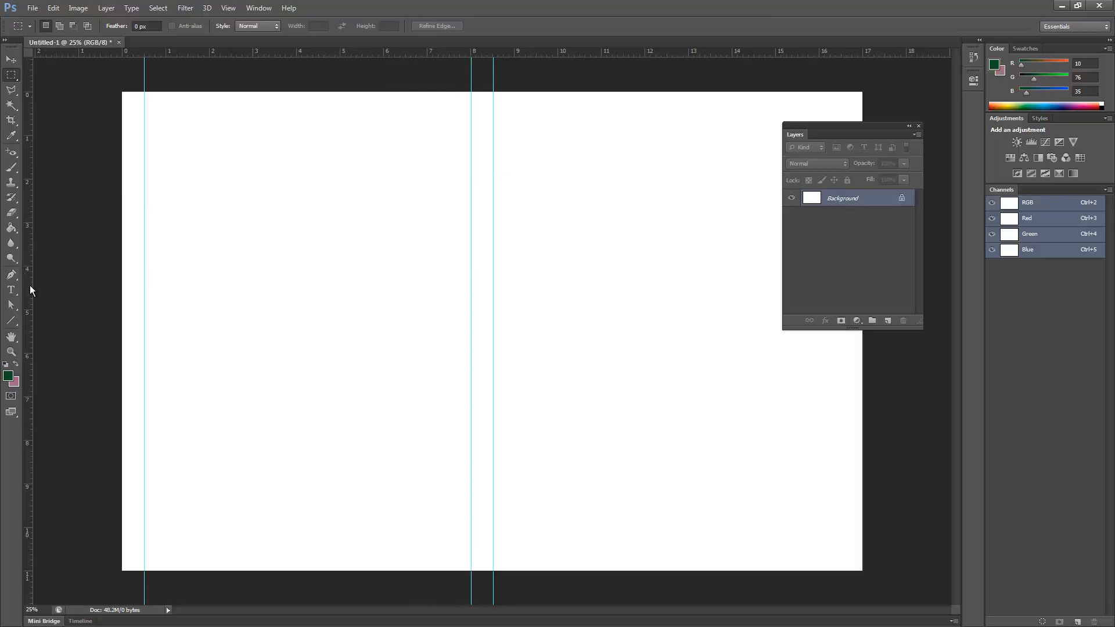
left_click_drag(30, 286, 307, 242)
left_click_drag(27, 338, 297, 271)
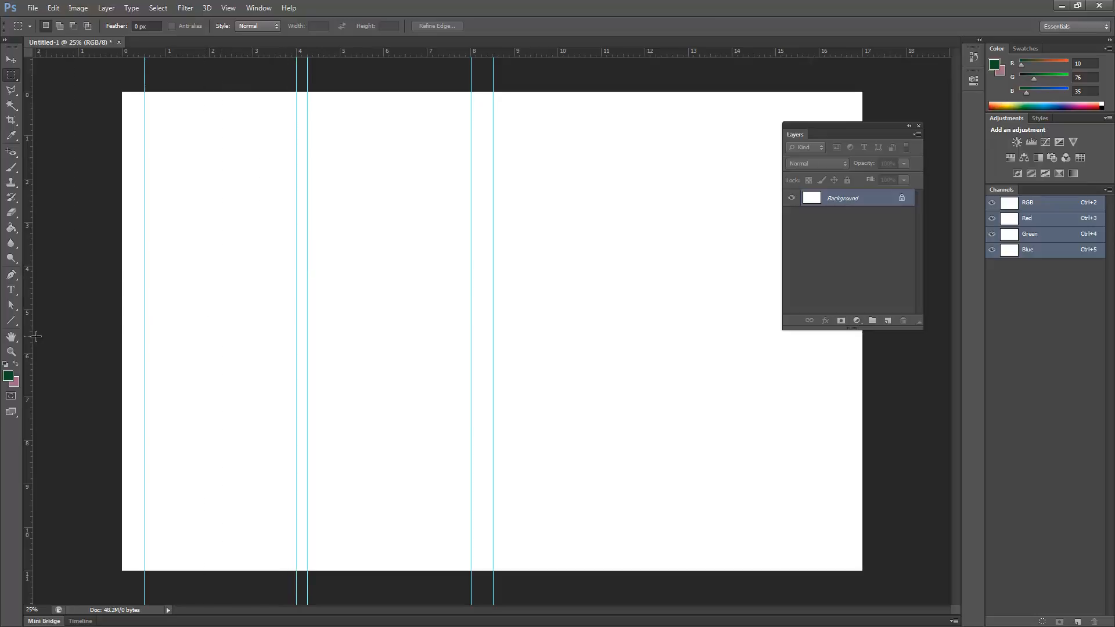
left_click_drag(89, 325, 319, 280)
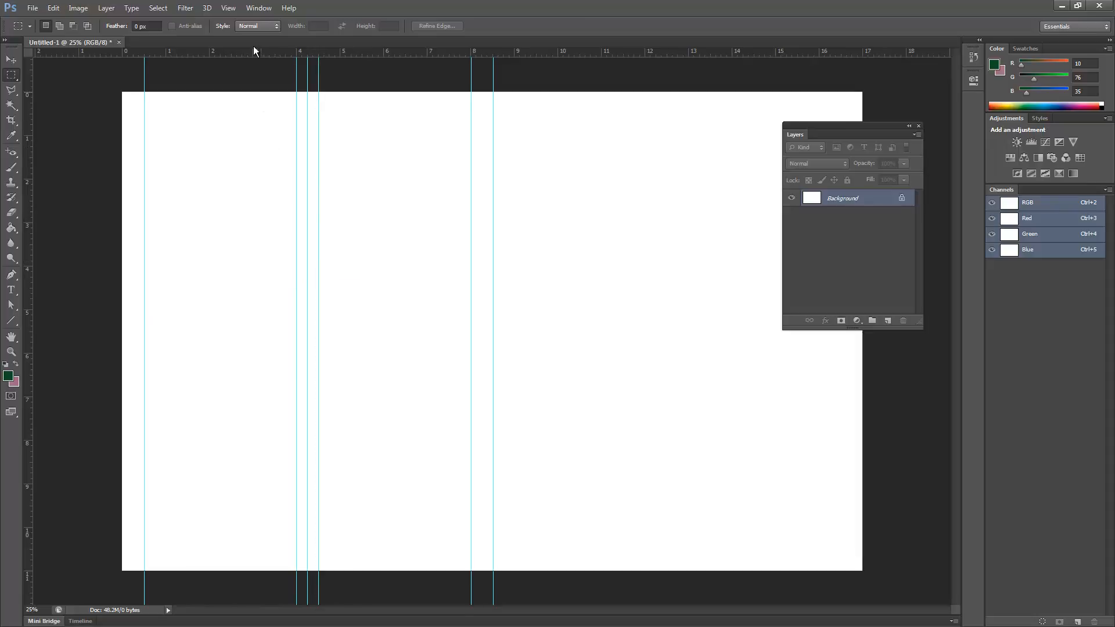
left_click_drag(247, 53, 250, 115)
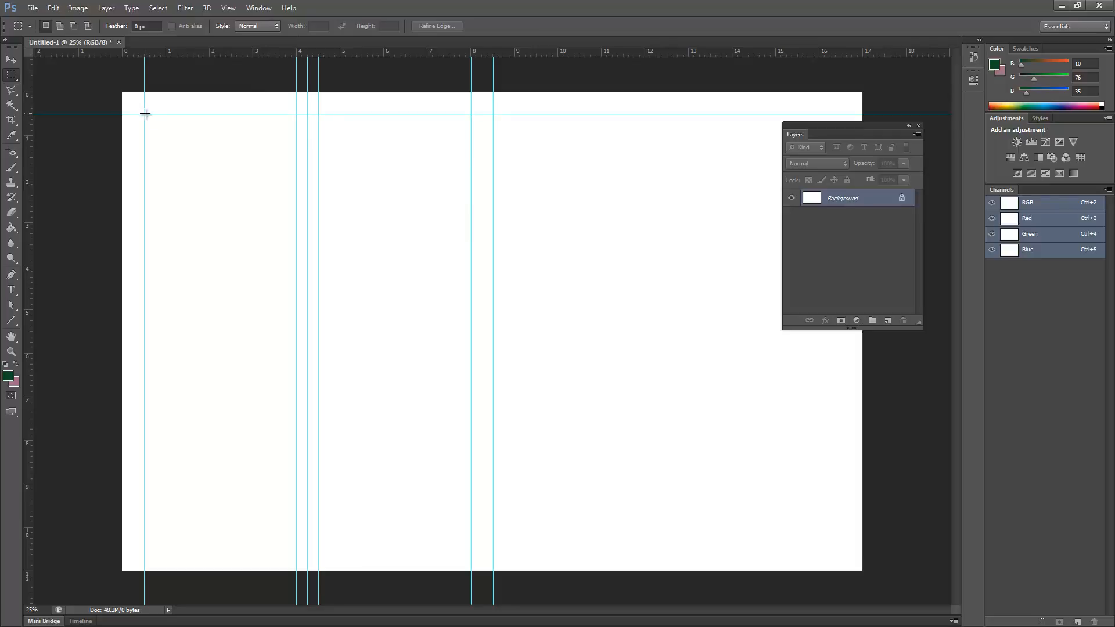
On a new layer, fill a 3.5-inch square selection between the 0.5 and 4 inch vertical guides with light green 6cf29f, then deselect
left_click_drag(145, 114, 297, 267)
left_click(888, 321)
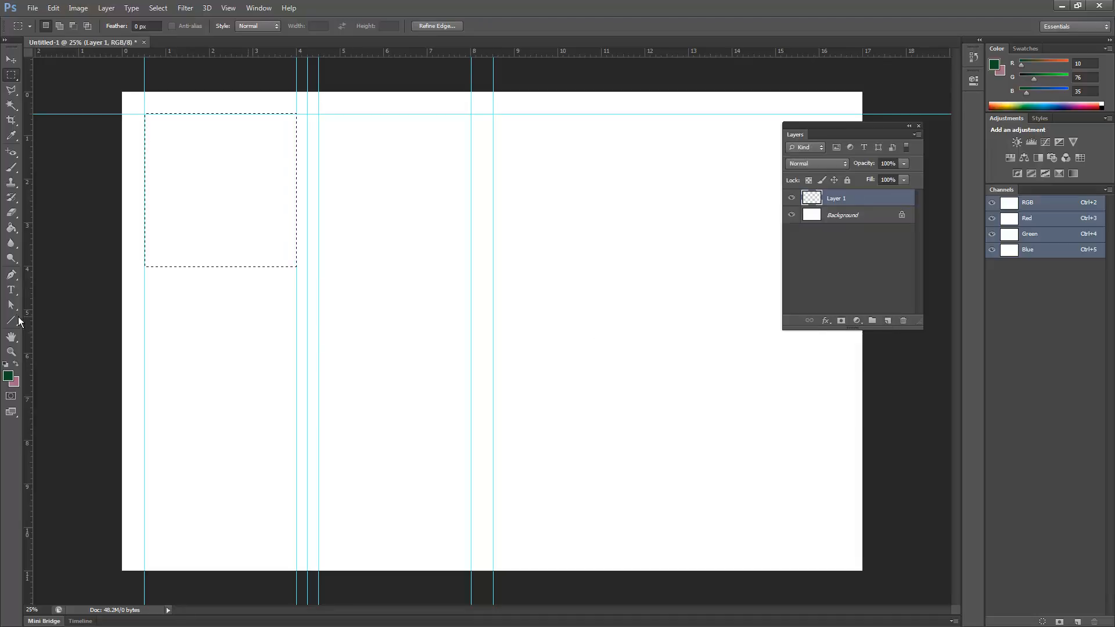
key("i")
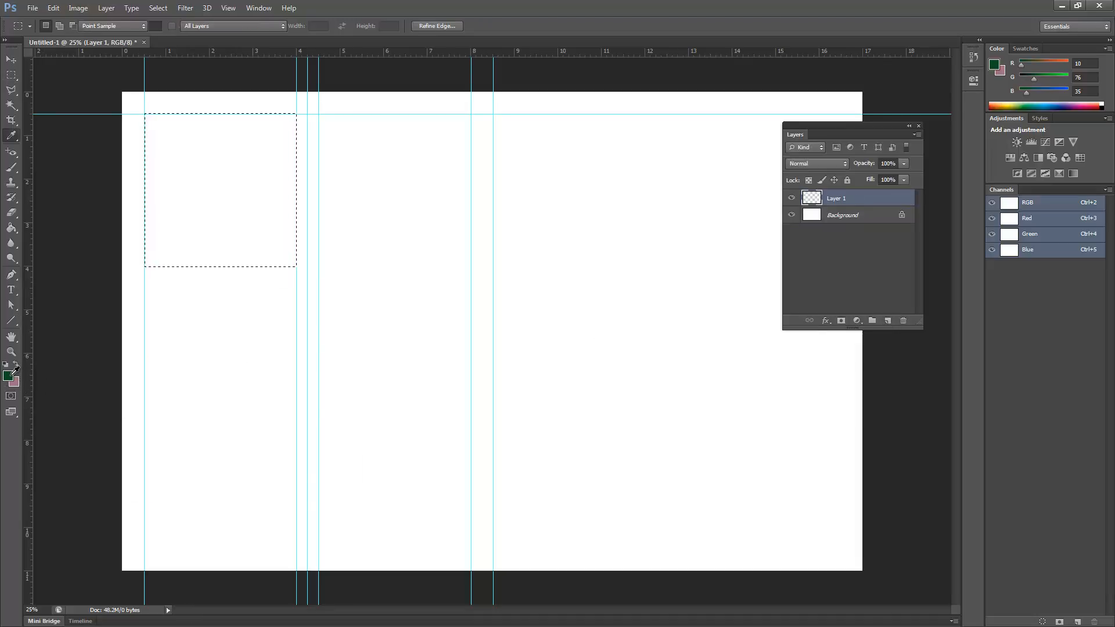
left_click(9, 376)
left_click_drag(124, 342, 129, 336)
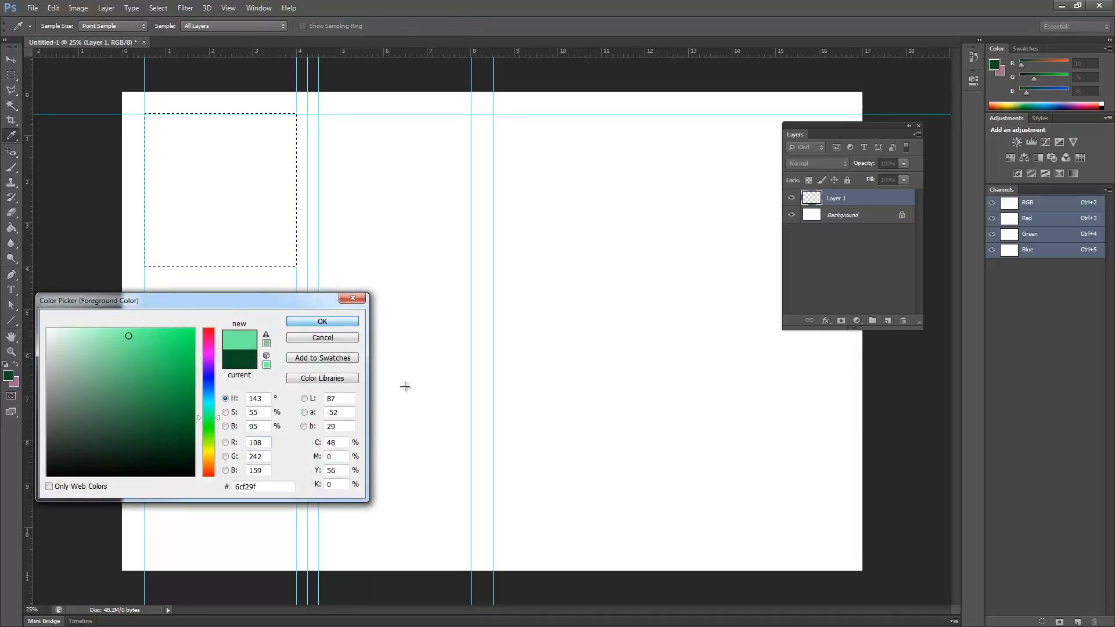
key("Return")
key("m")
key("alt+BackSpace")
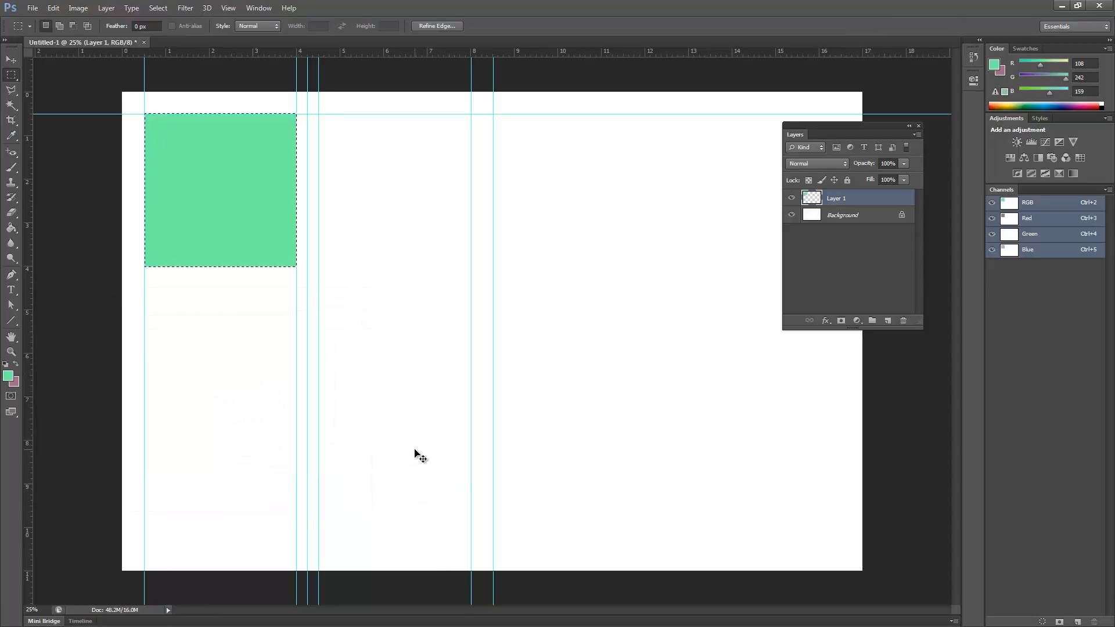
key("ctrl+d")
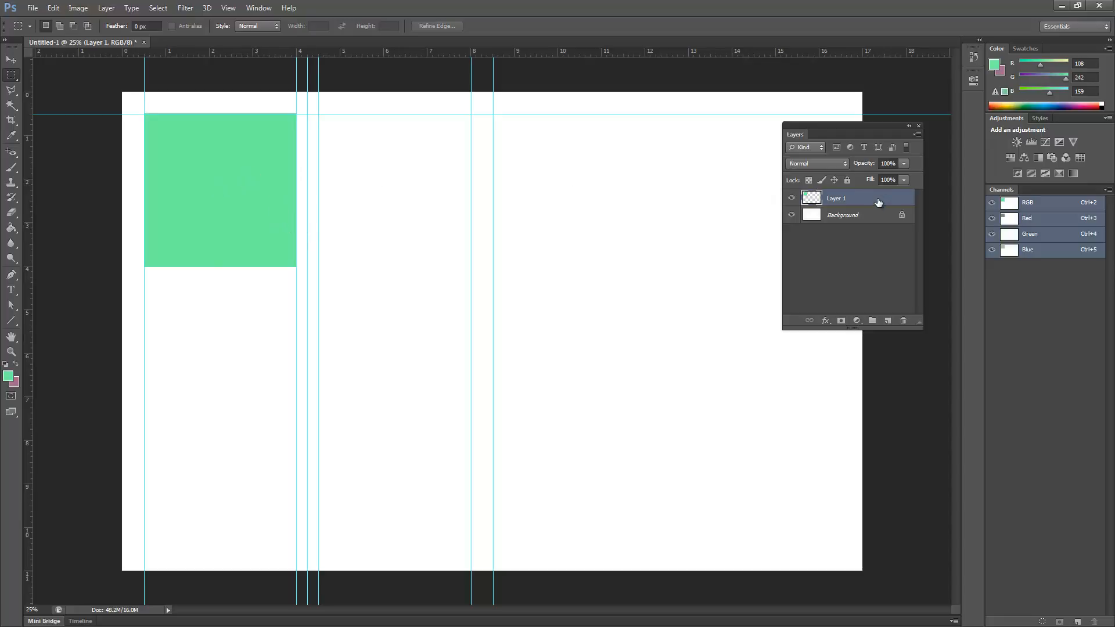
Duplicate the green square's layer and move the copy between the 4.5 and 8 inch vertical guides
left_click_drag(879, 202, 887, 320)
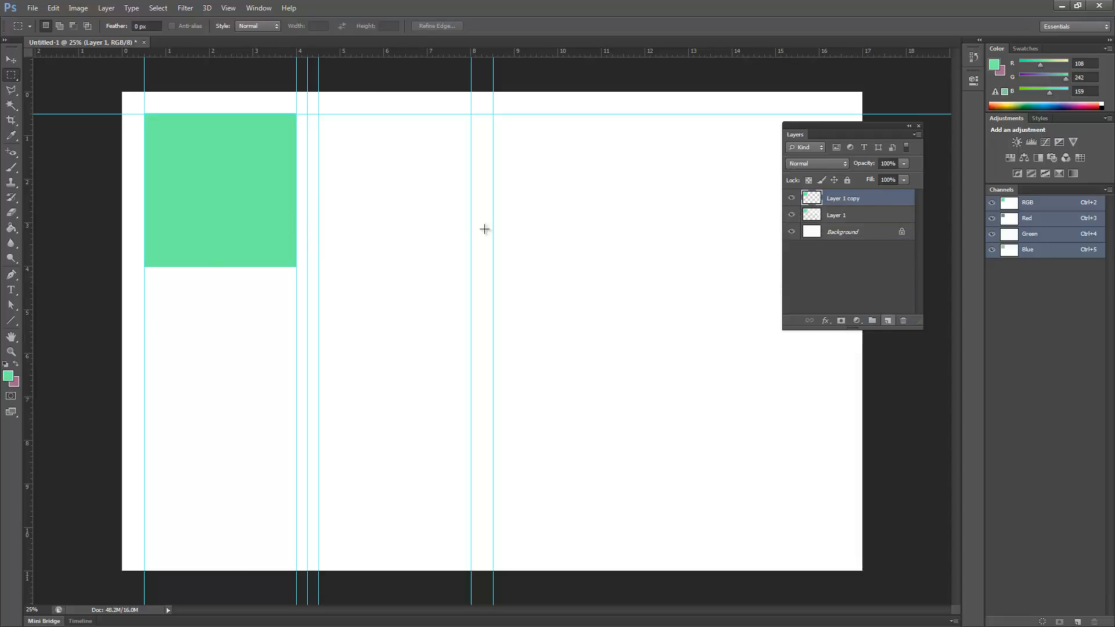
left_click(10, 60)
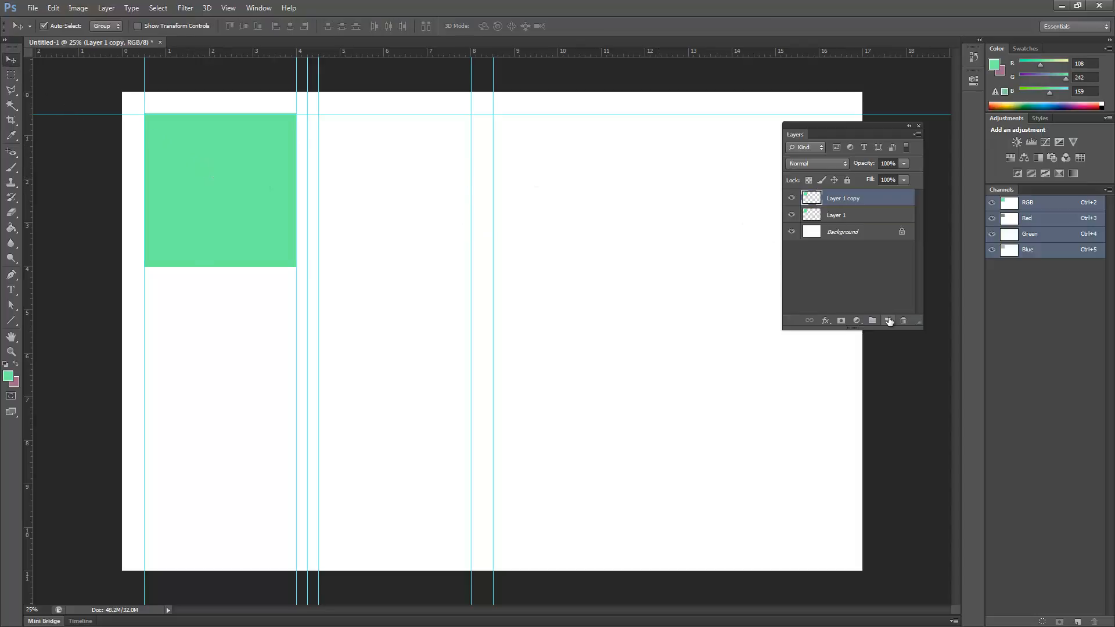
right_click(866, 213)
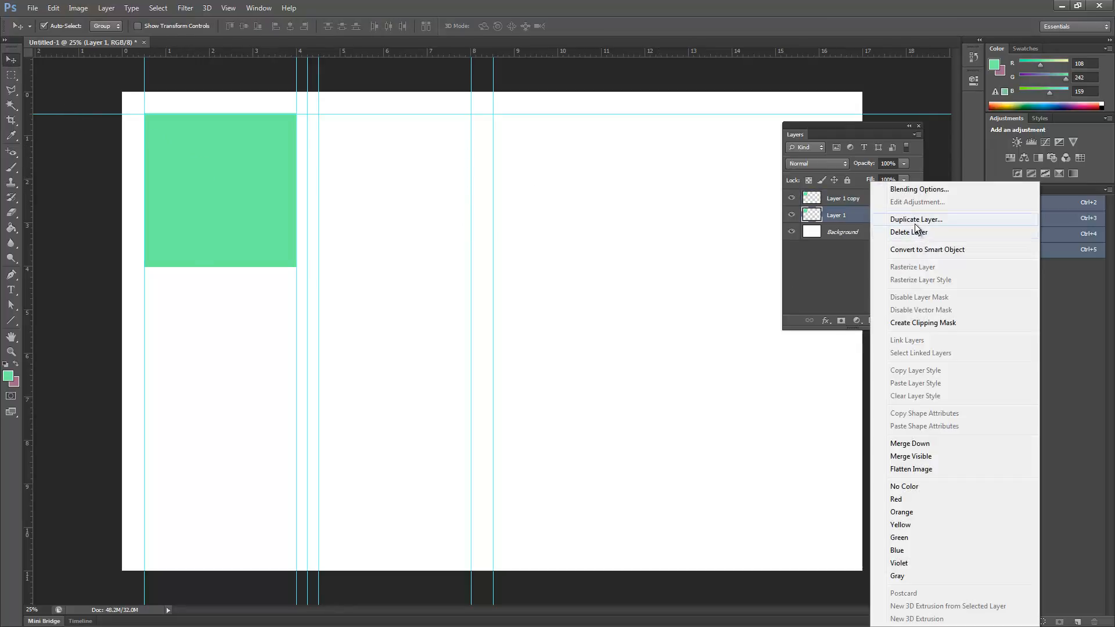
left_click(214, 184)
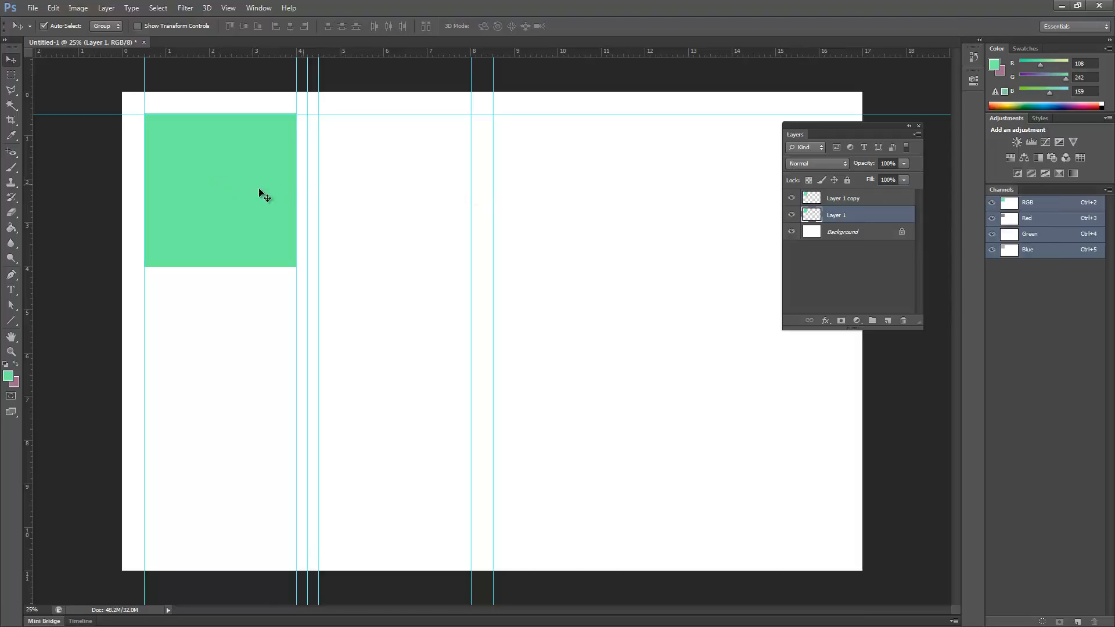
left_click_drag(261, 191, 435, 187)
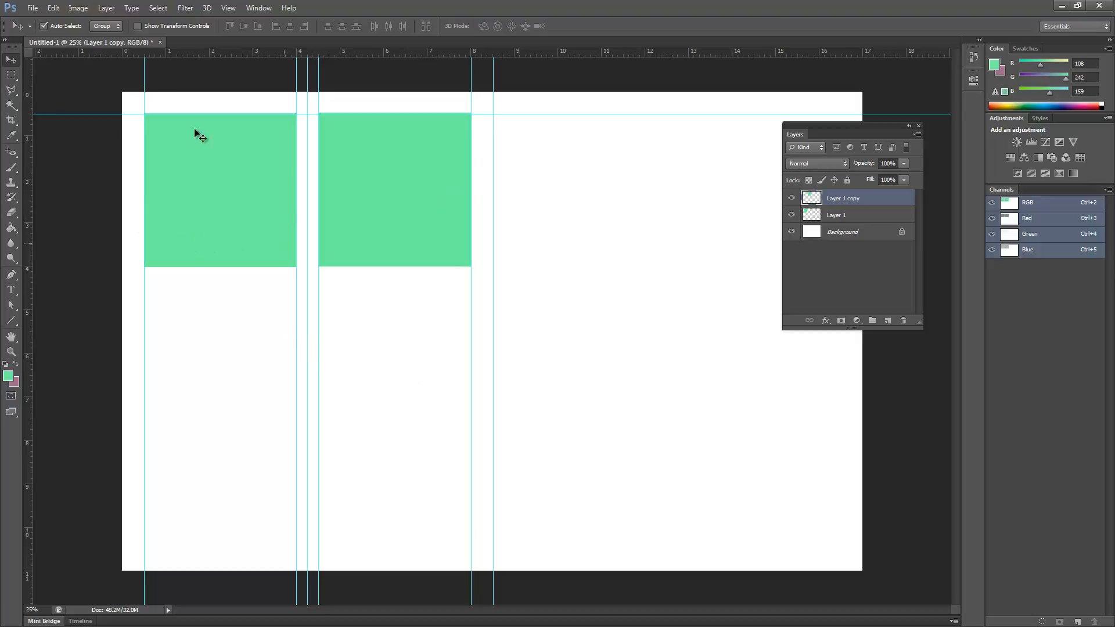
Place the image bowl-of-apples-hd-image.jpg from the Apples folder into the document
key("m")
key("v")
key("l")
left_click(33, 7)
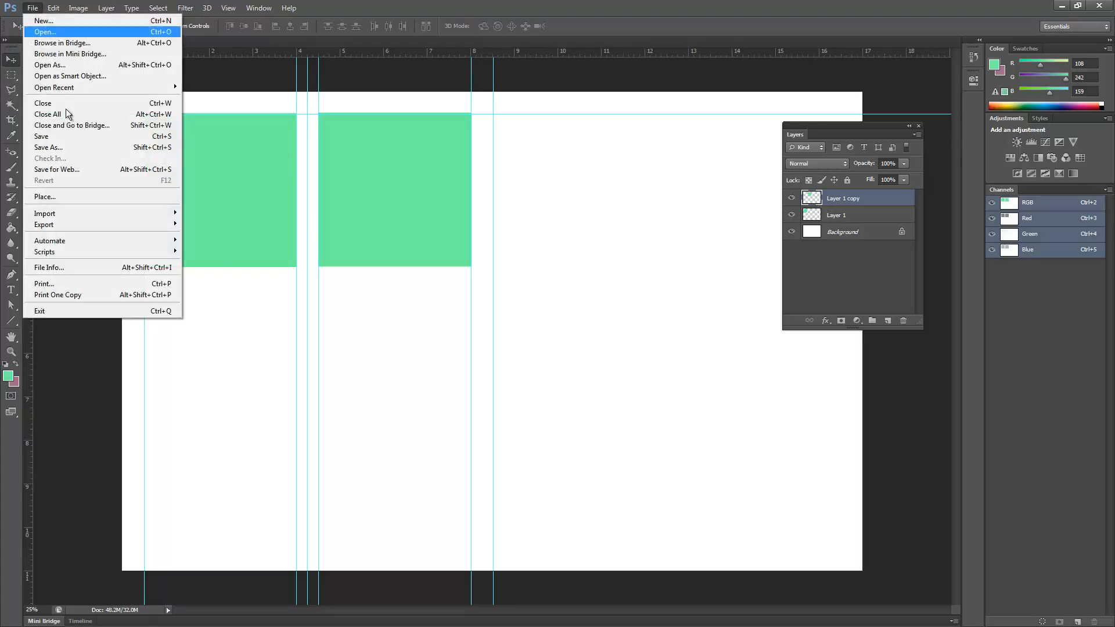
left_click(51, 199)
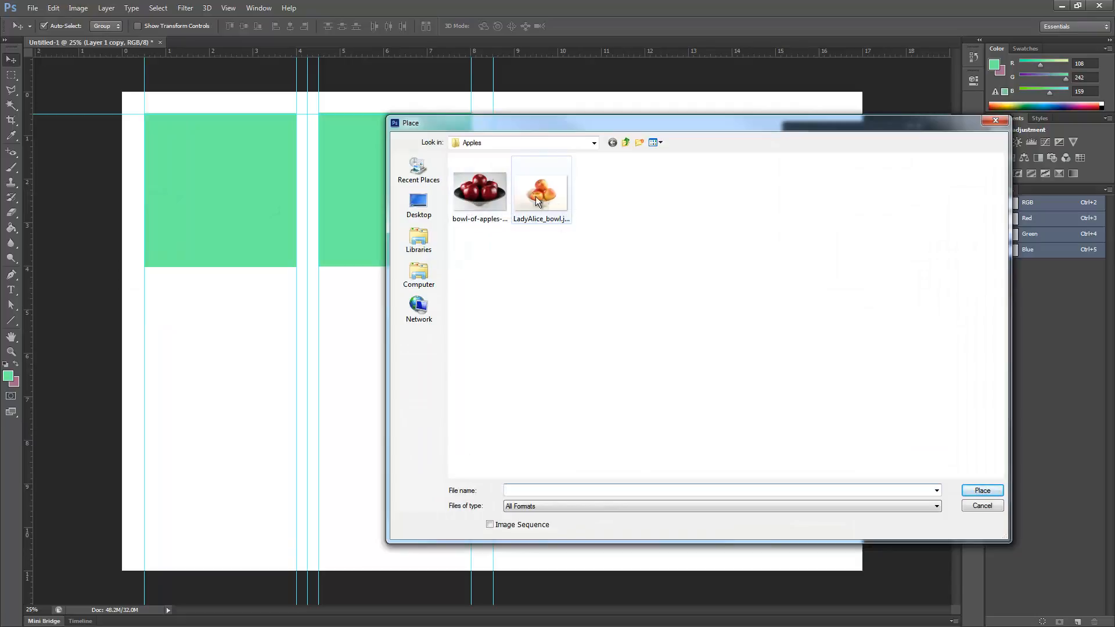
left_click(478, 193)
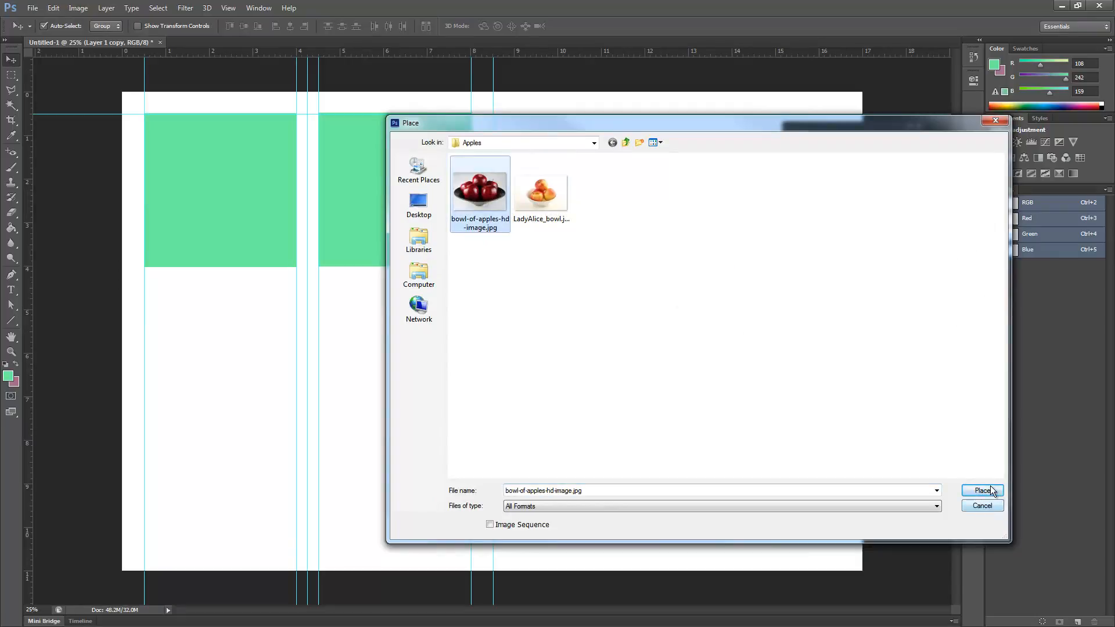
left_click(990, 491)
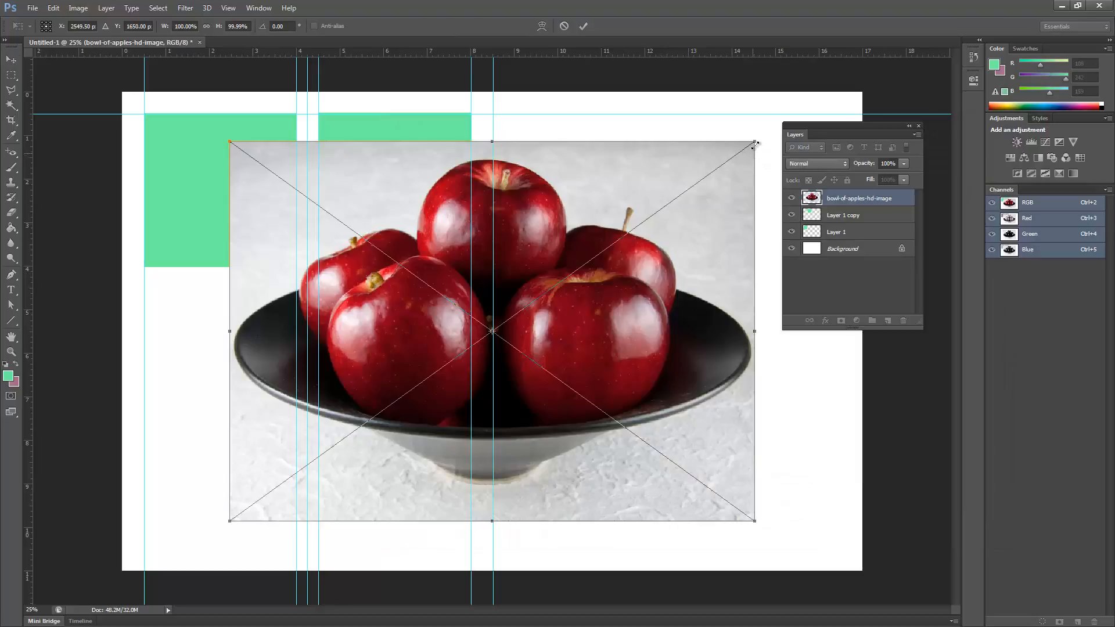
Scale the placed apple image to 28.55% and position it across the width of the first green square
left_click_drag(754, 142, 409, 393)
left_click_drag(382, 445, 289, 176)
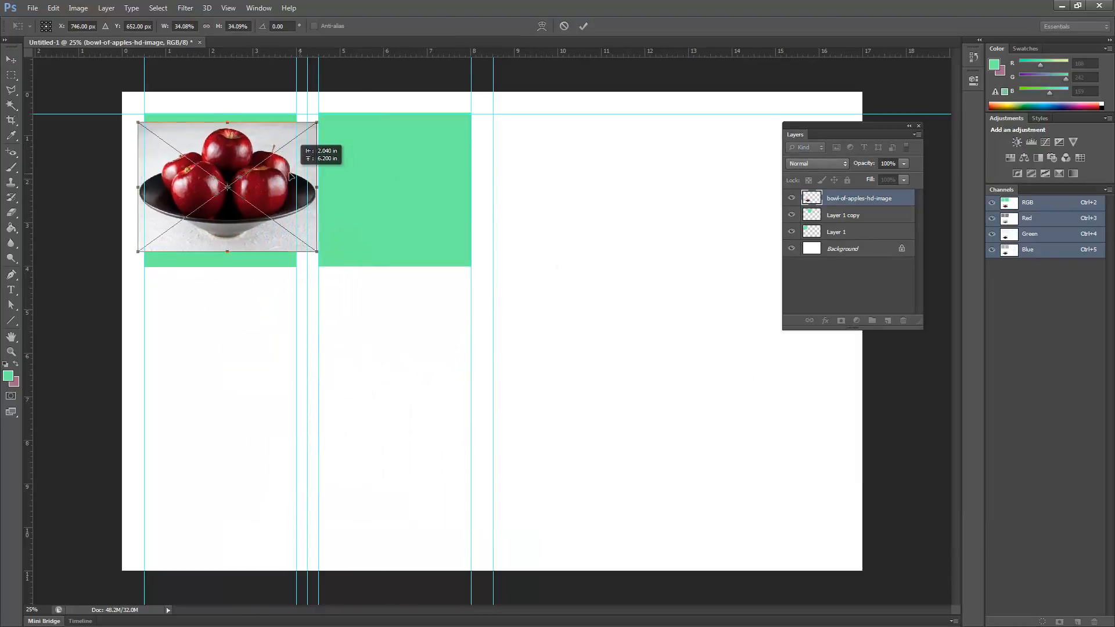
left_click_drag(316, 123, 282, 129)
left_click_drag(248, 167, 257, 188)
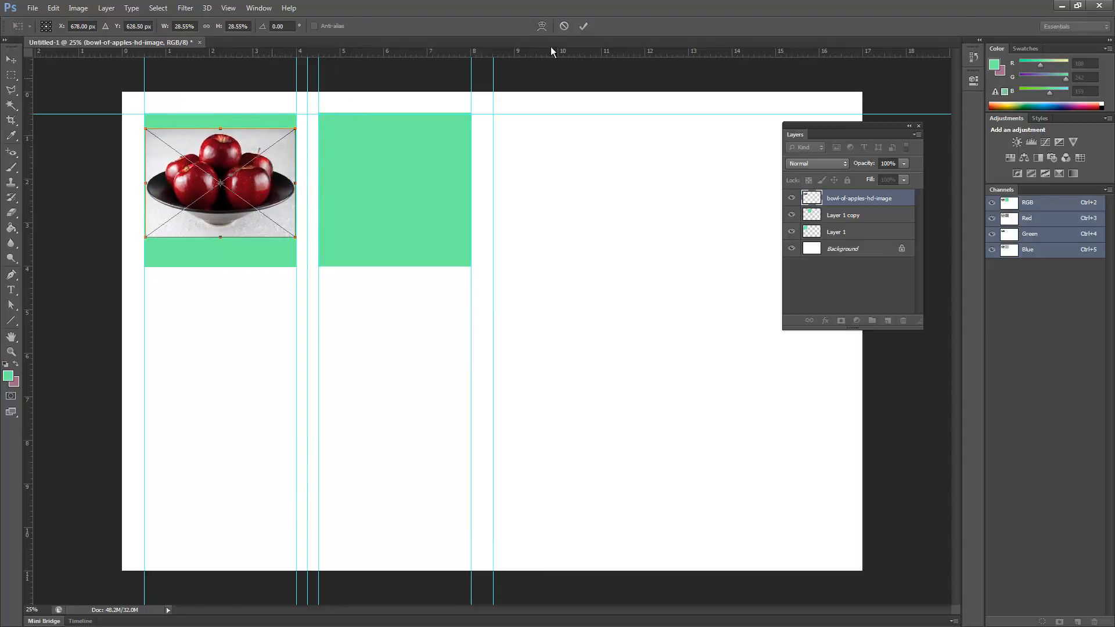
left_click(582, 26)
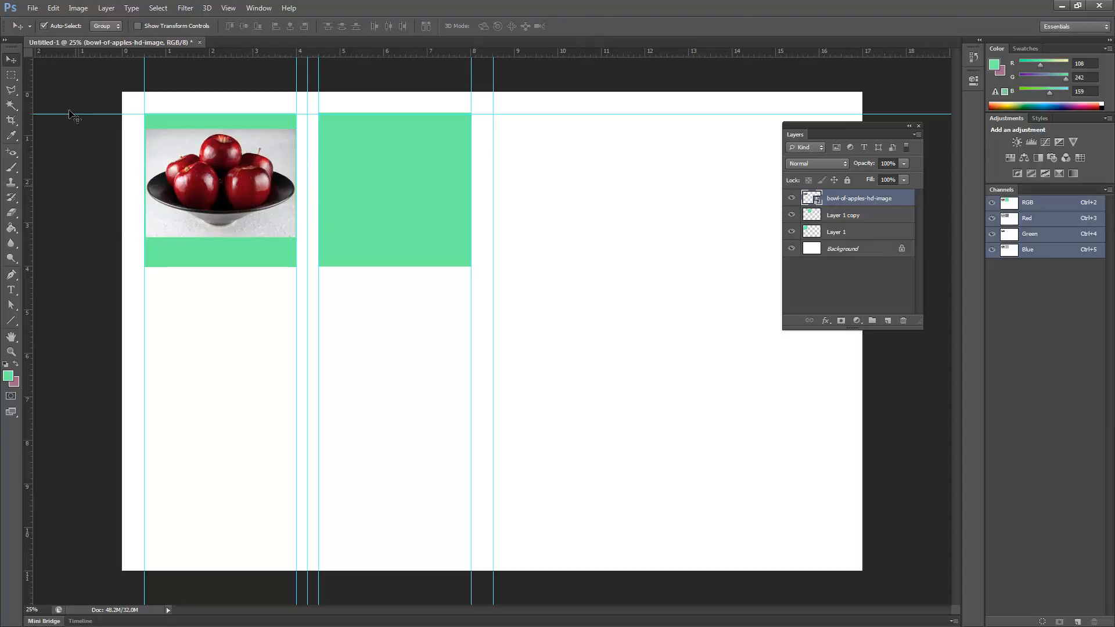
Make a circular selection about 2.2 inches wide over the apples with the Elliptical Marquee tool
left_click(11, 79)
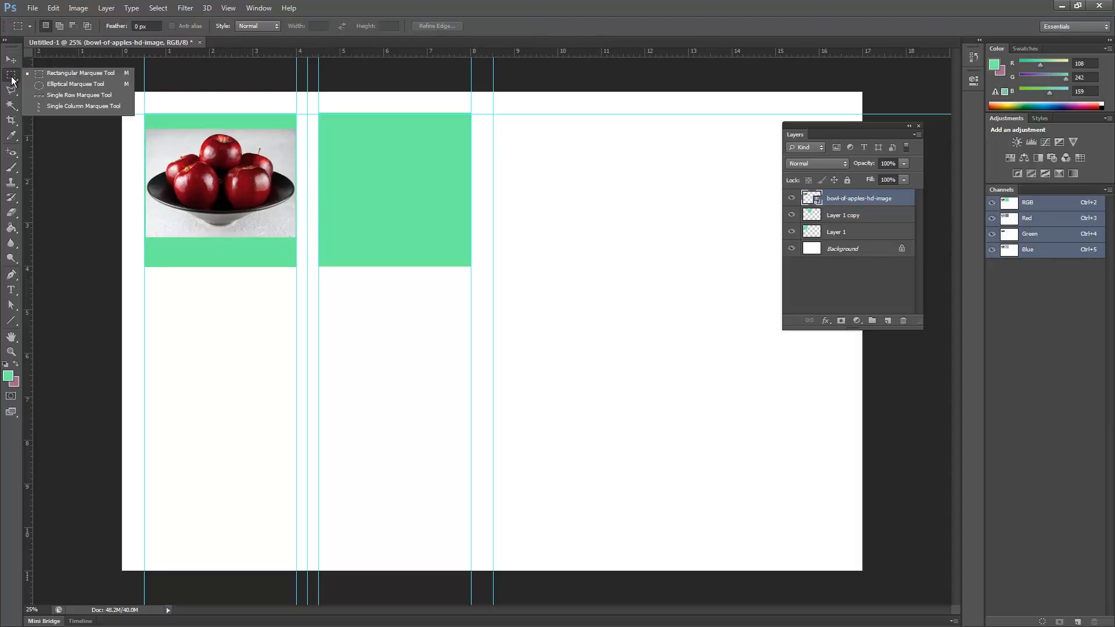
left_click(47, 86)
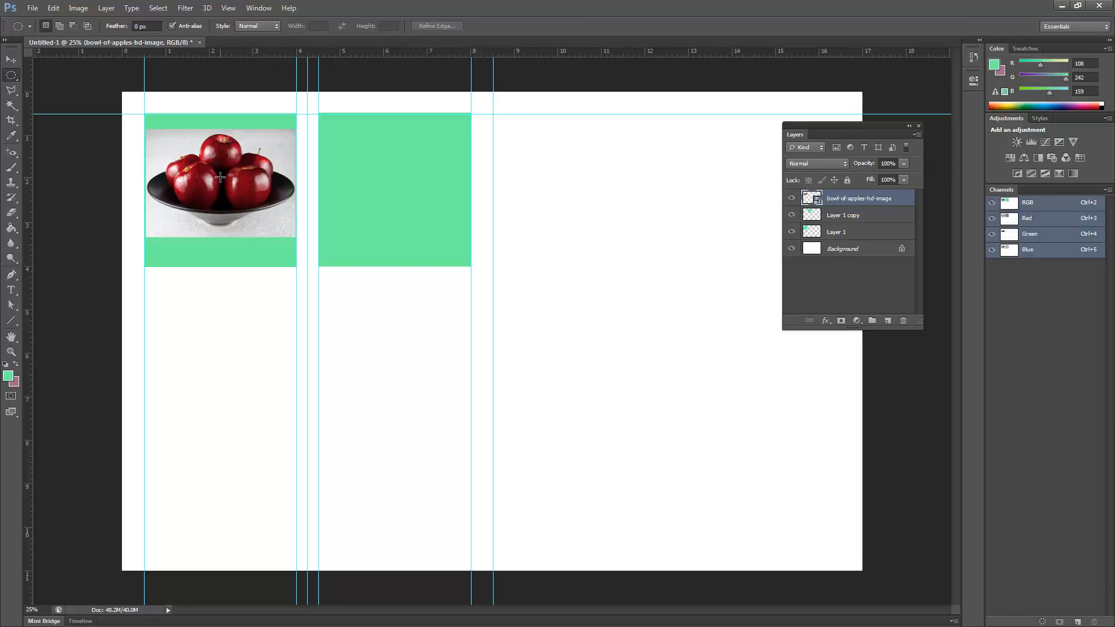
left_click_drag(221, 177, 271, 225)
Save the circular selection as a new channel named "circle" and deselect
left_click(157, 8)
left_click(186, 223)
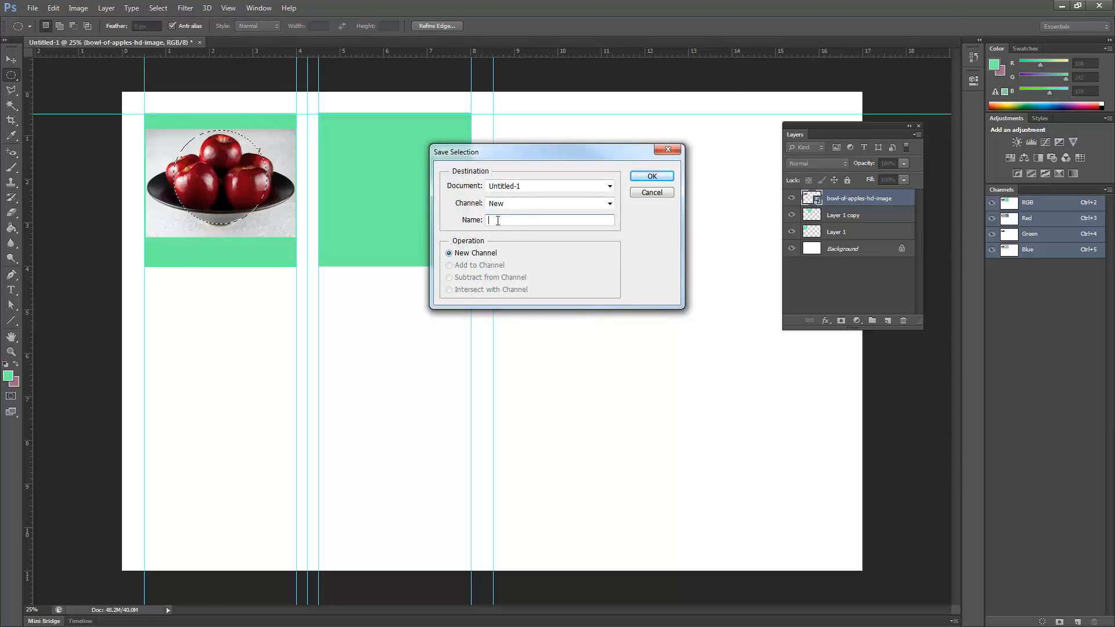
type("circle")
left_click(652, 176)
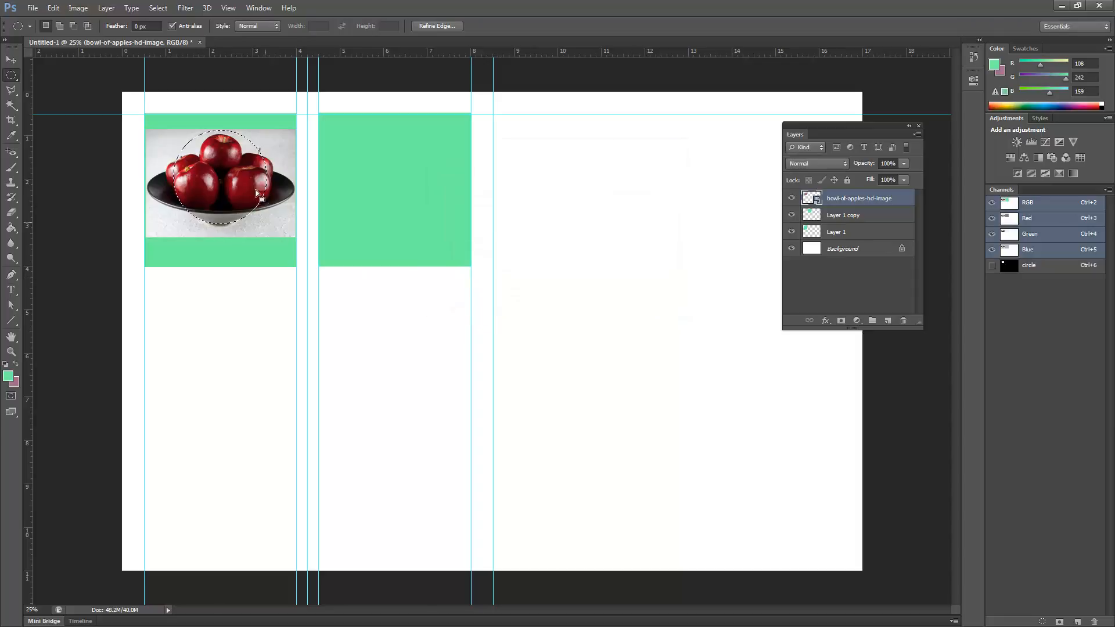
key("ctrl+d")
Load the saved "circle" channel as a new selection over the apple image
left_click(158, 8)
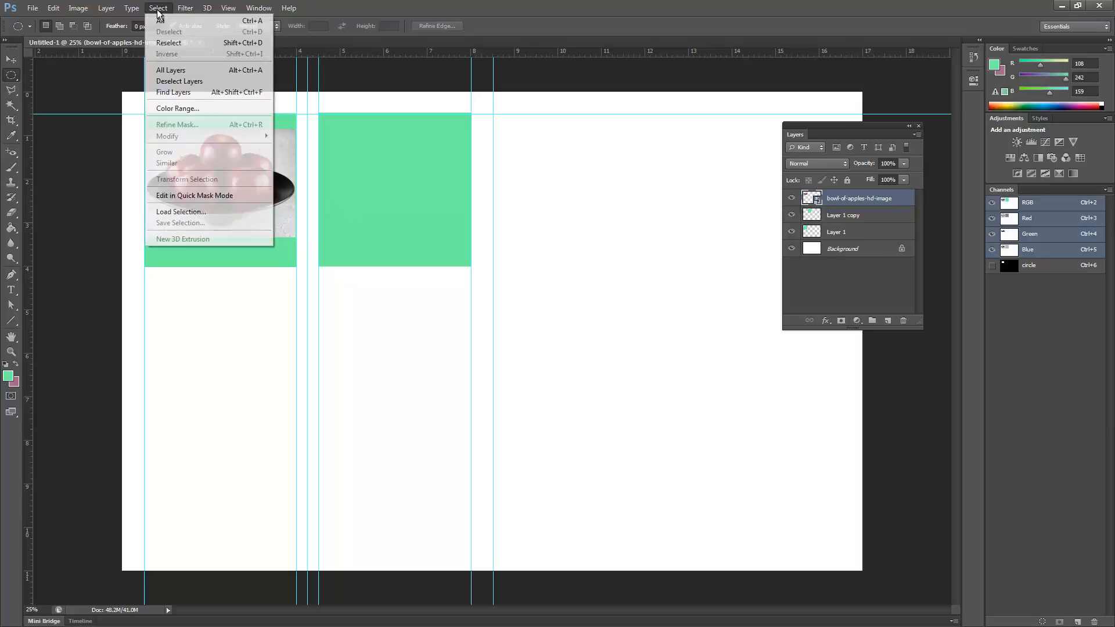
left_click(186, 213)
left_click(612, 204)
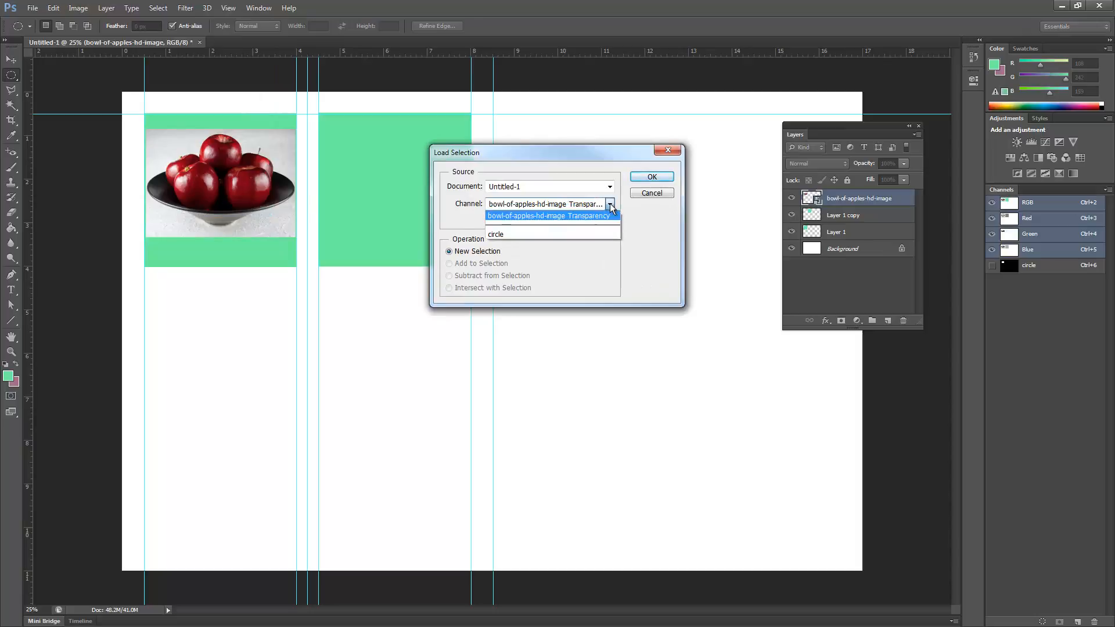
left_click(546, 234)
left_click(652, 177)
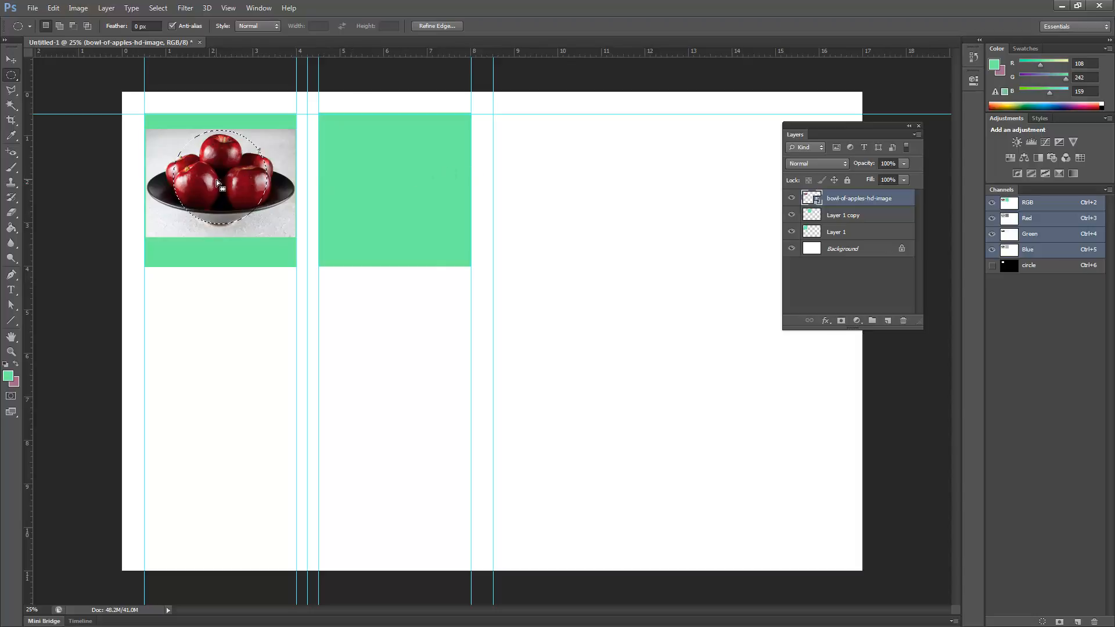
left_click_drag(216, 179, 219, 190)
Scale the apple image down to 26.45% and shift it slightly upward inside the first green square
key("ctrl+t")
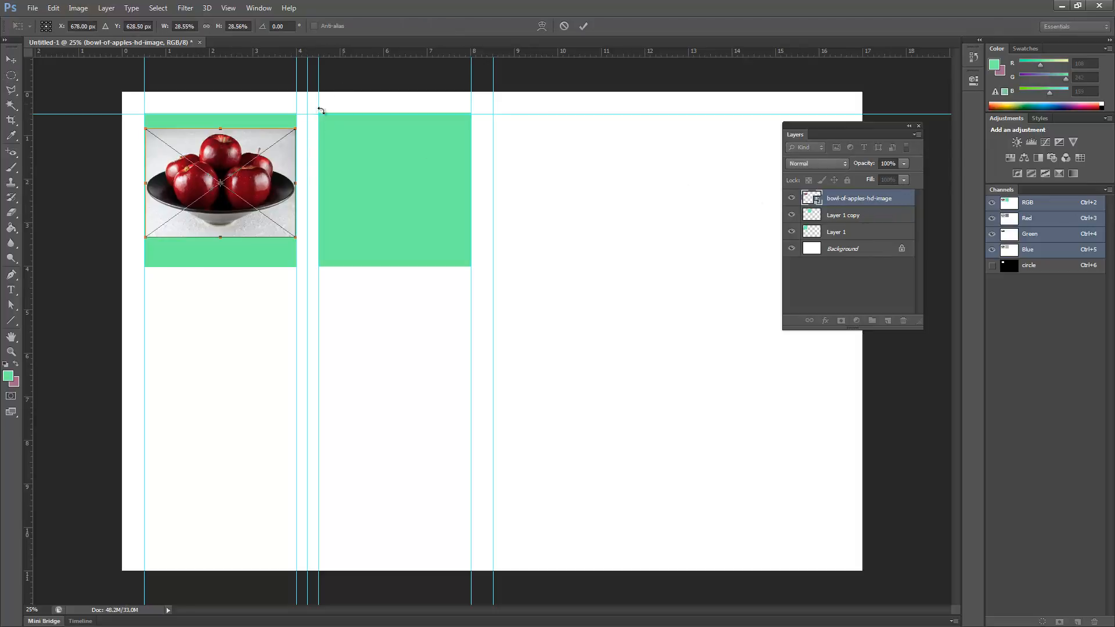
left_click_drag(294, 130, 252, 159)
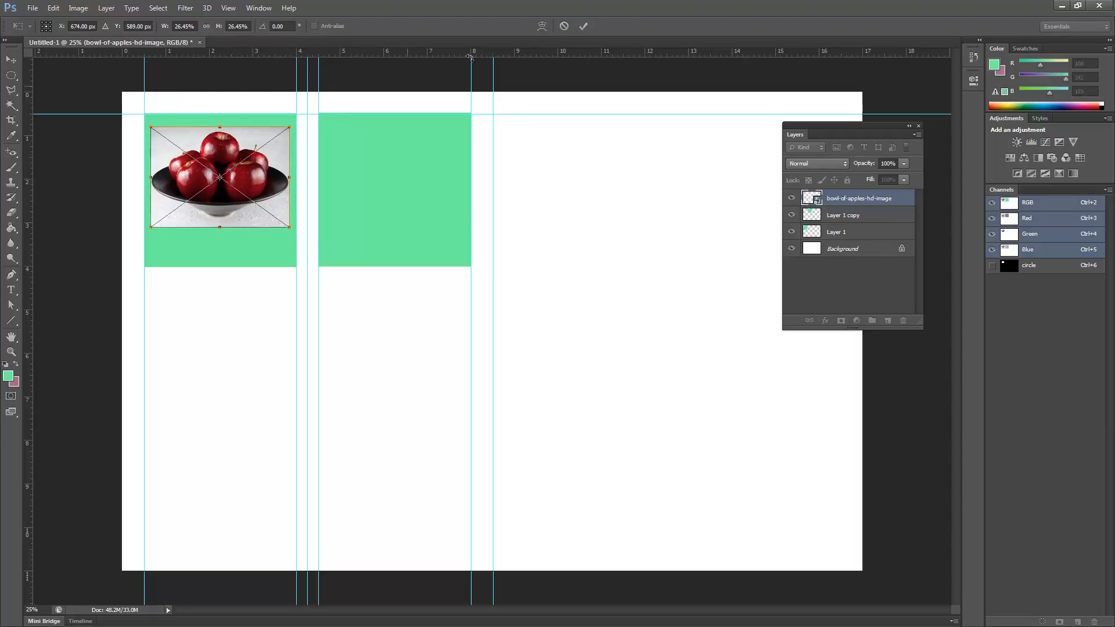
left_click(583, 26)
Load the saved "circle" channel as a new selection over the resized bowl-of-apples image
key("m")
left_click(158, 8)
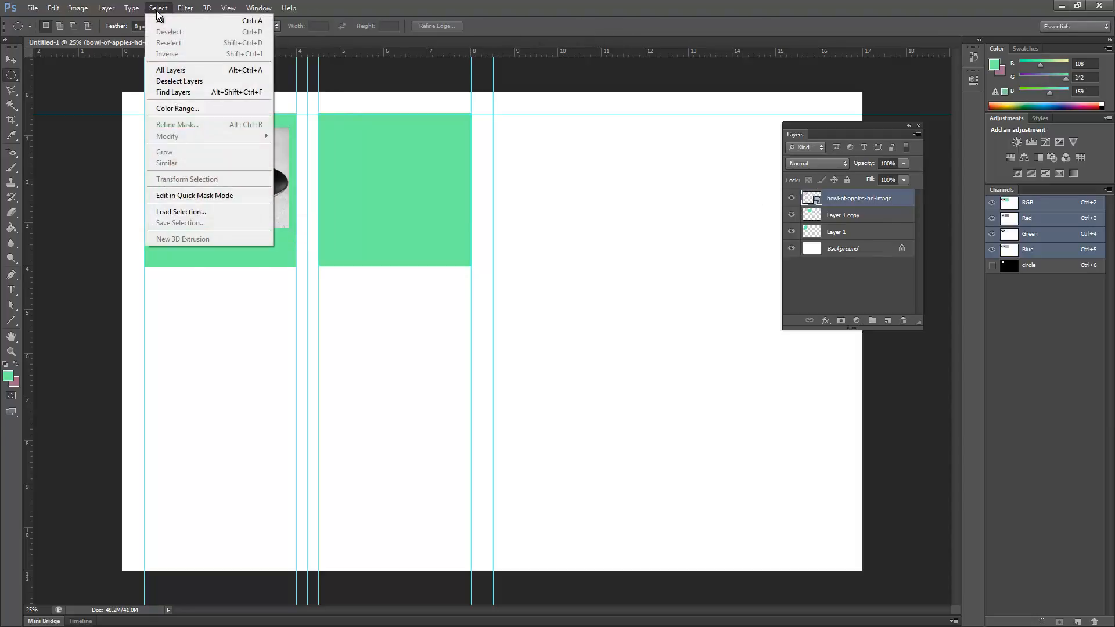
left_click(190, 211)
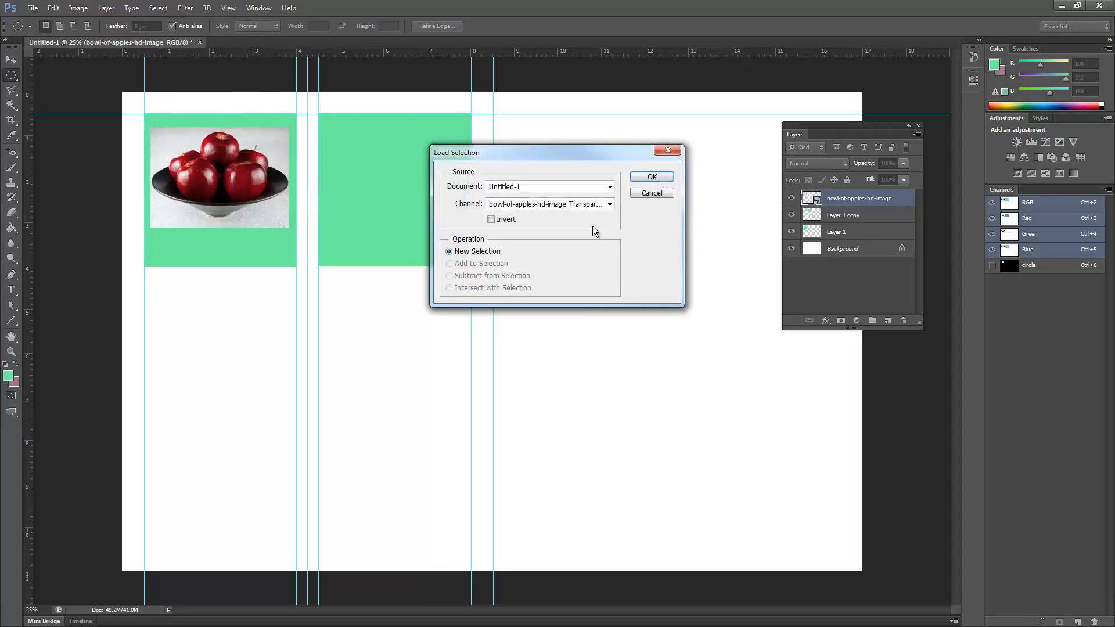
left_click(610, 203)
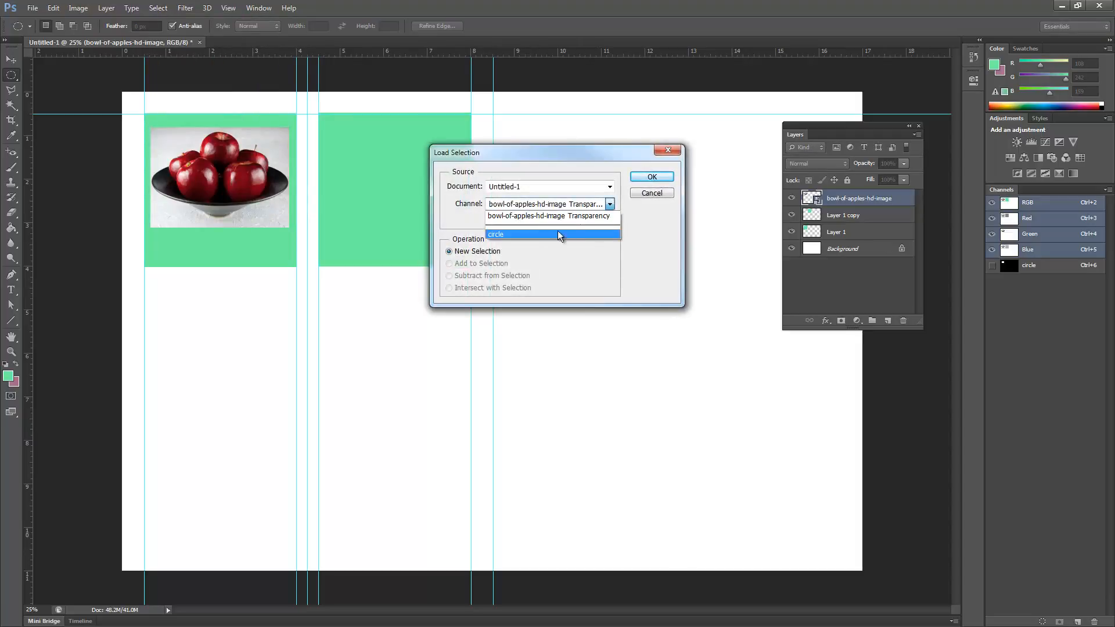
left_click(557, 234)
left_click(653, 177)
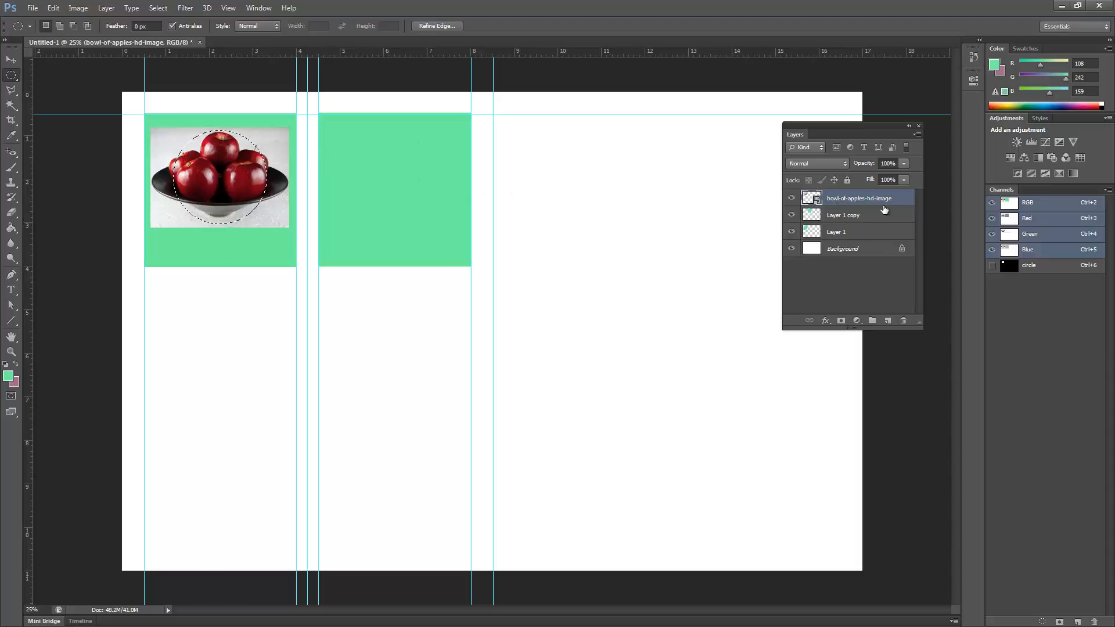
Rasterize the bowl-of-apples-hd-image layer, and try a green foreground fill inside the circular selection before undoing it
right_click(902, 200)
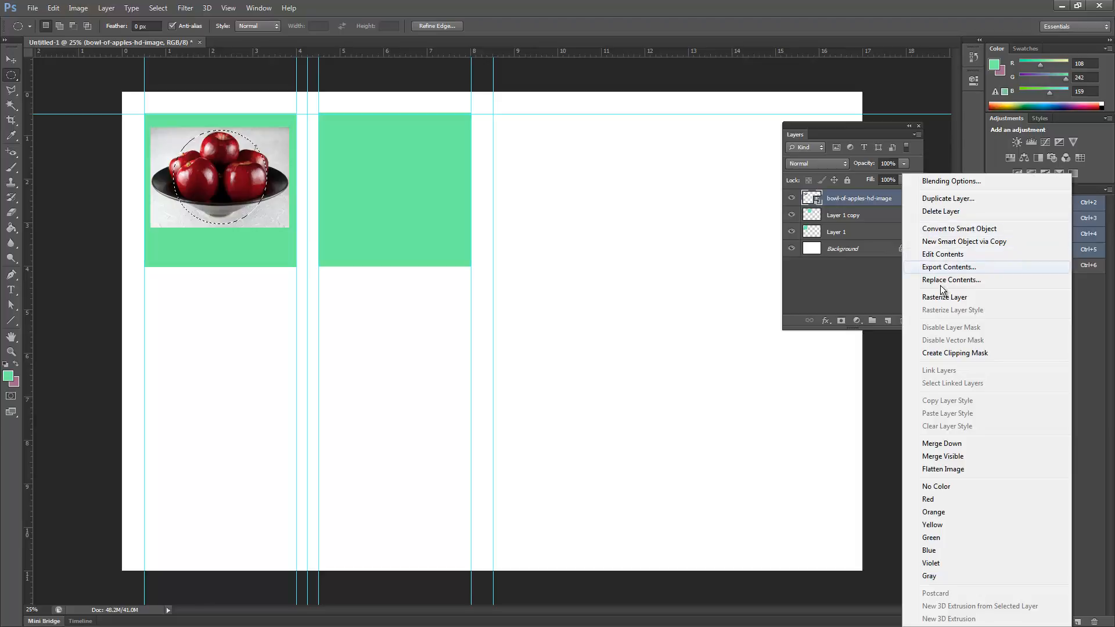
left_click(944, 298)
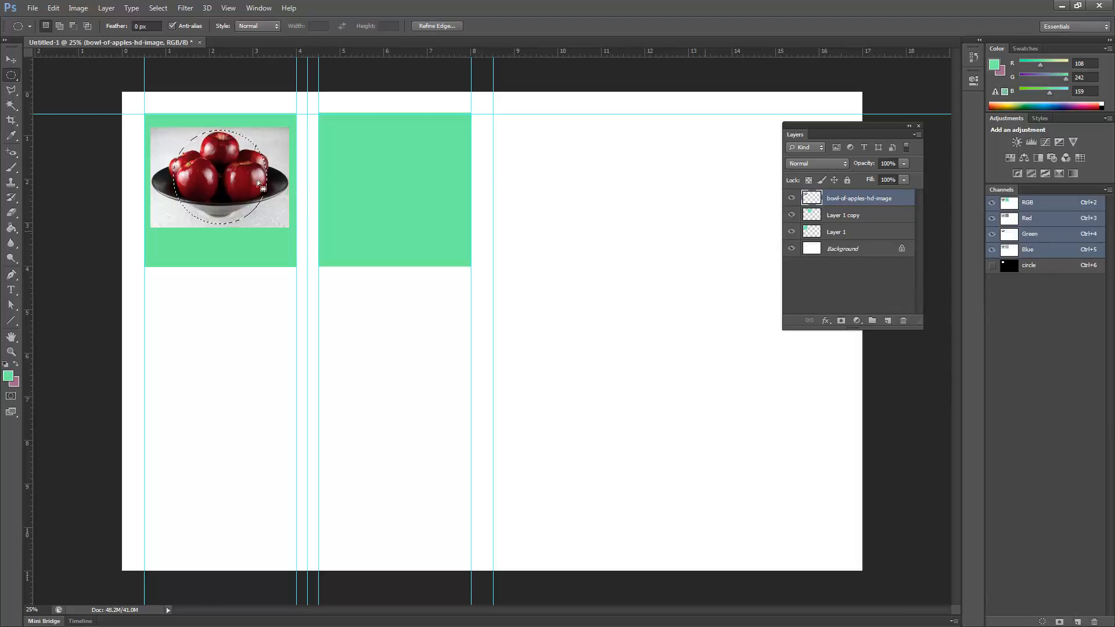
key("alt+BackSpace")
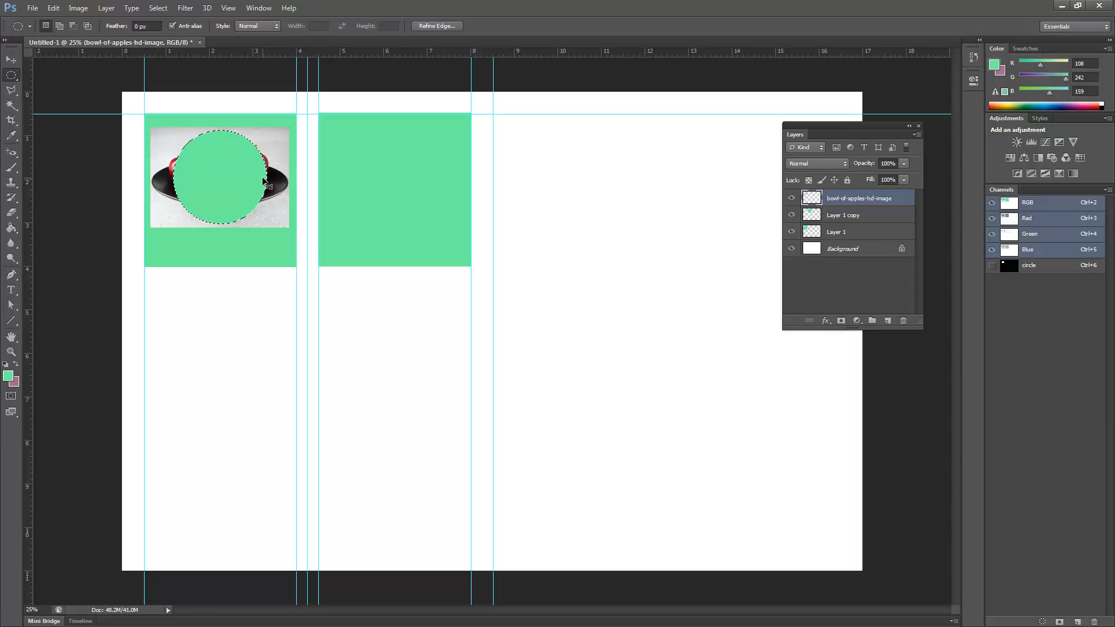
key("ctrl+z")
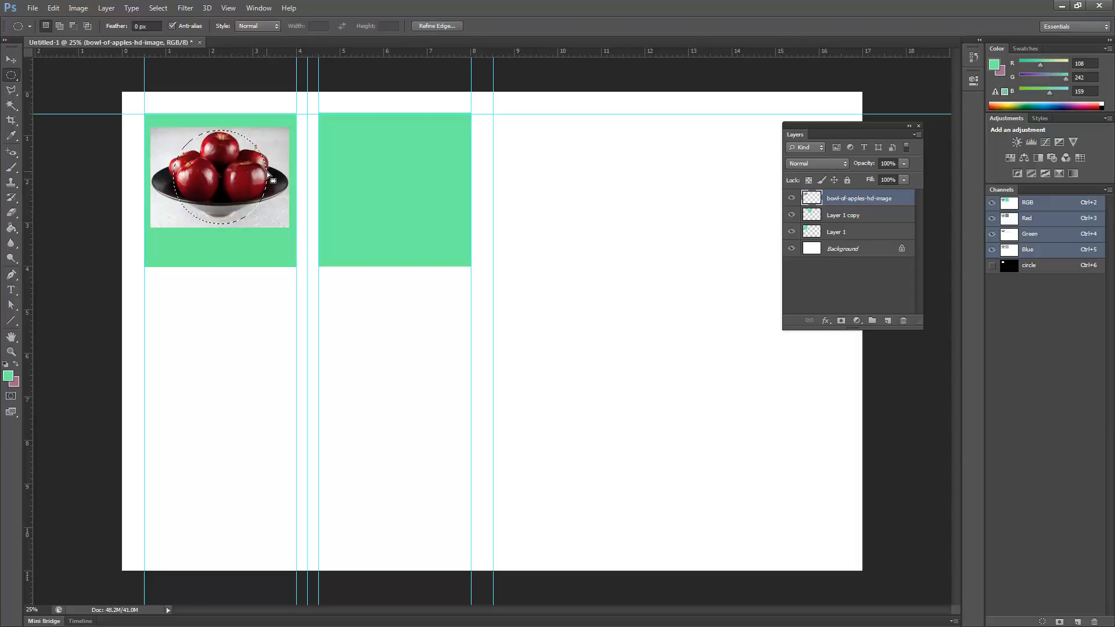
Trim the red apple photo to the circle by inverting the selection and deleting, deselect, and shift the cutout slightly left
left_click(158, 8)
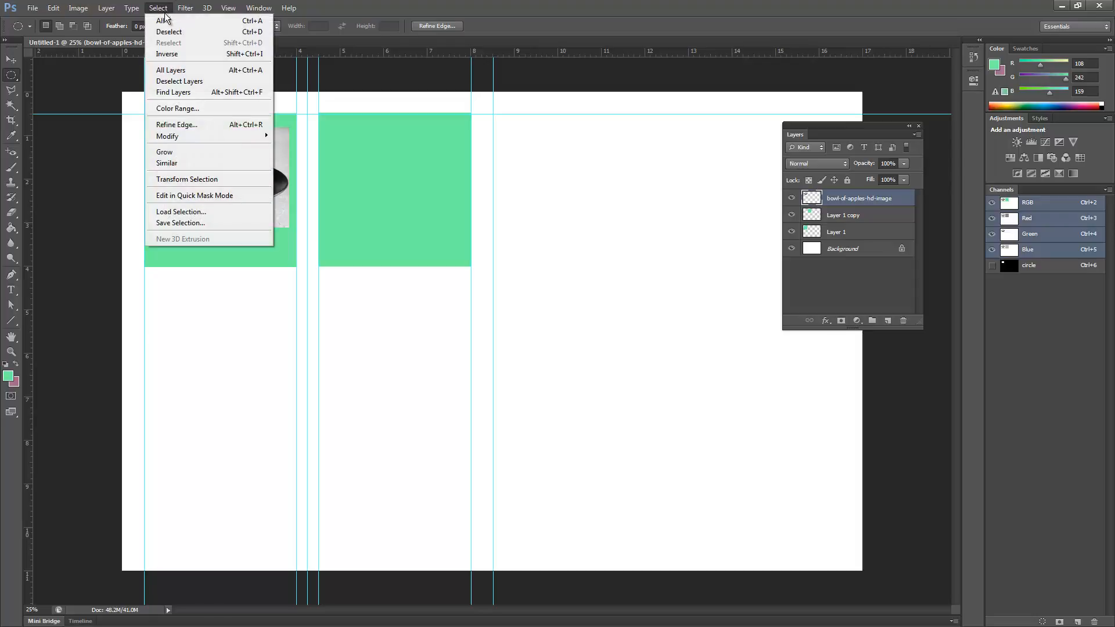
left_click(182, 58)
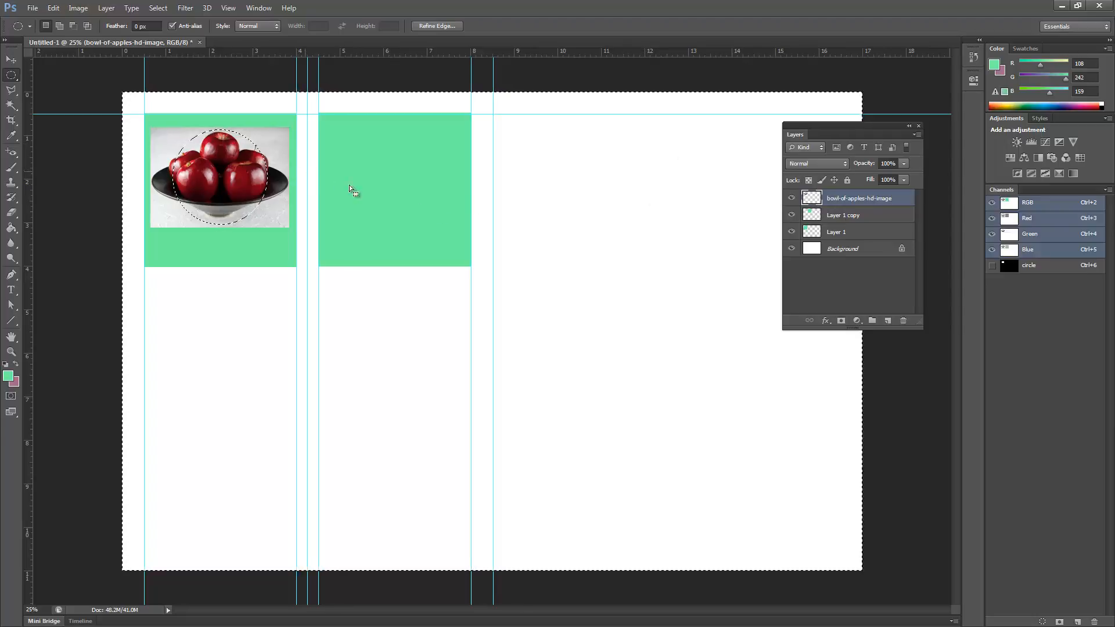
key("Delete")
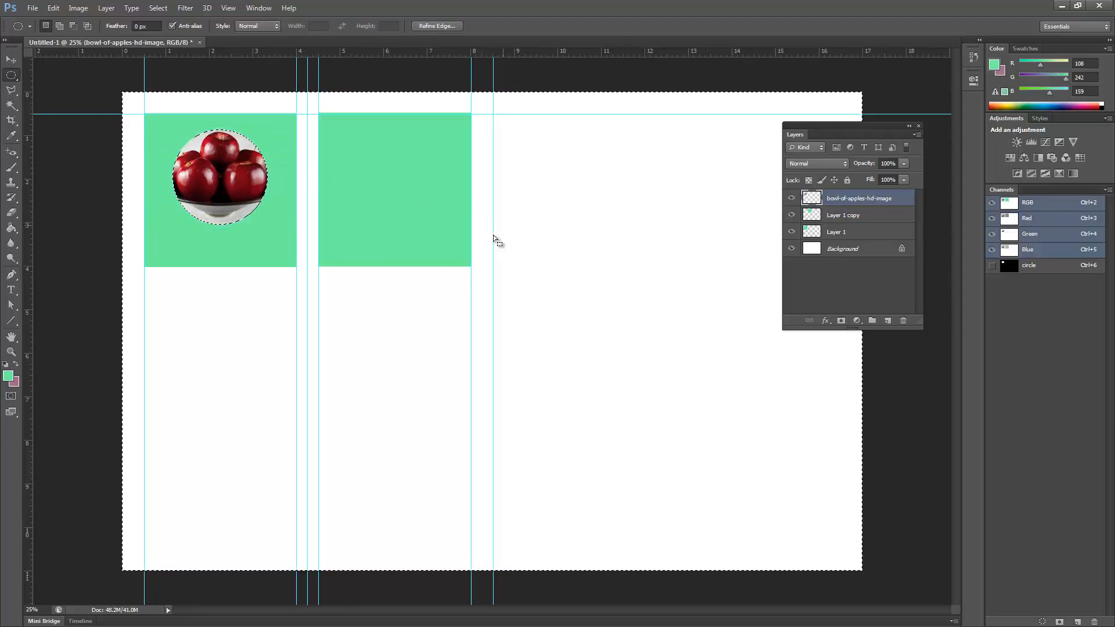
key("ctrl+d")
left_click(11, 59)
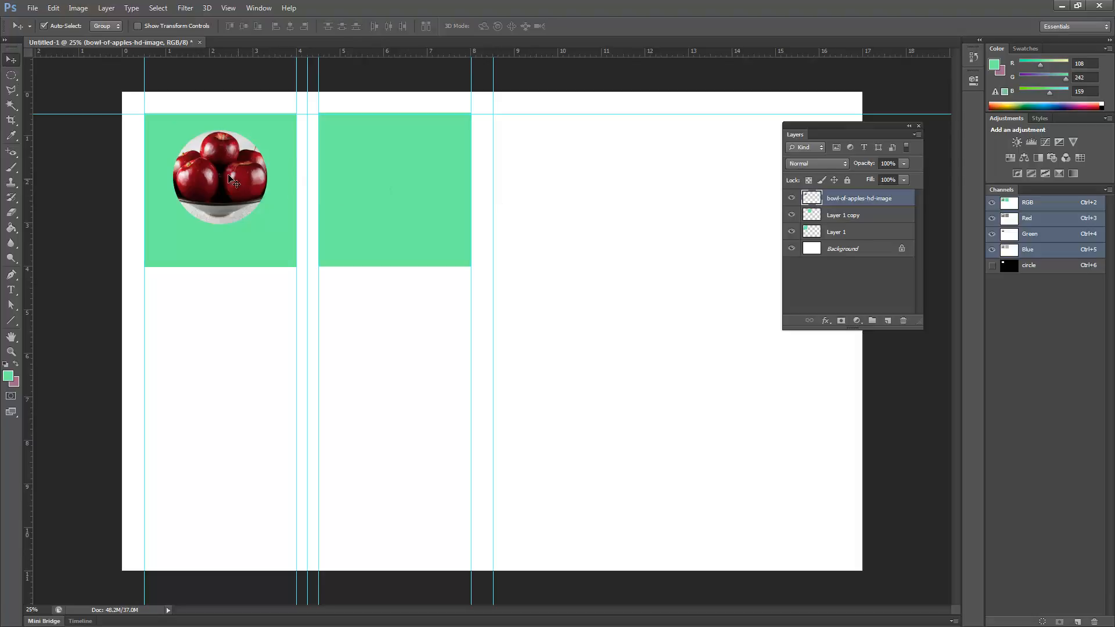
mouse_move(228, 181)
left_mouse_down()
mouse_move(231, 218)
mouse_move(206, 169)
mouse_move(230, 180)
left_mouse_up()
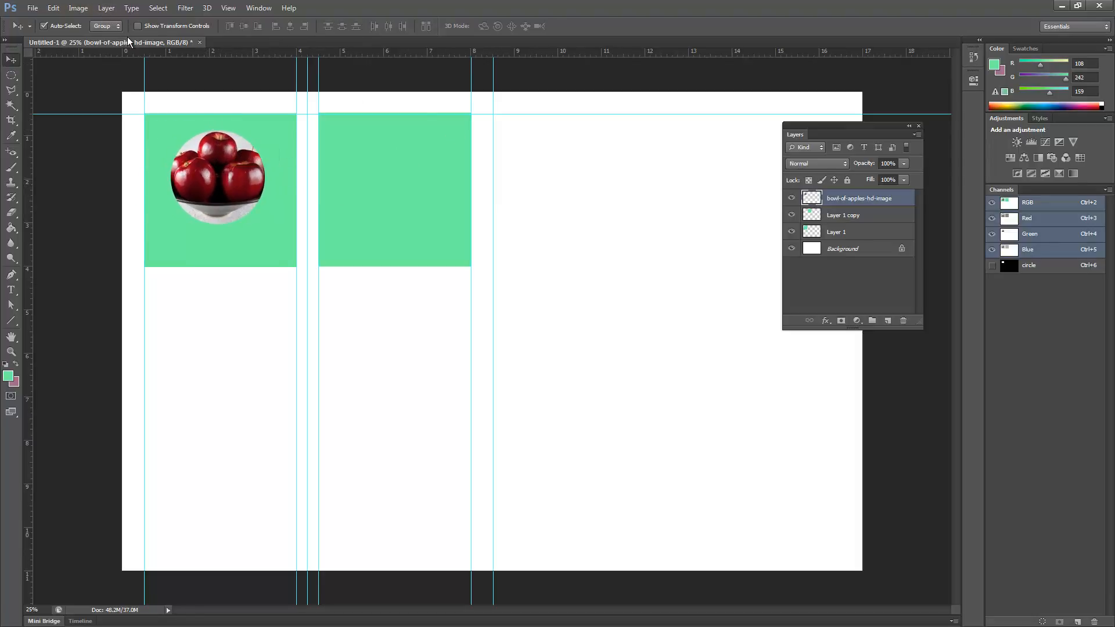
Place the LadyAlice_bowl image over the second green square, scaled to about 40%
left_click(33, 8)
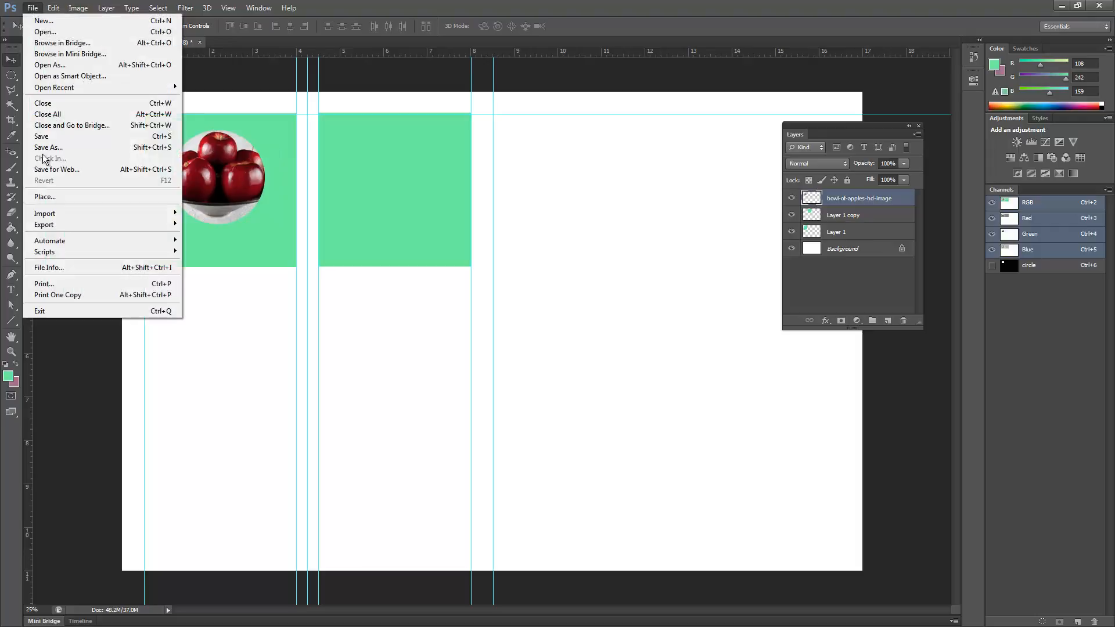
left_click(53, 196)
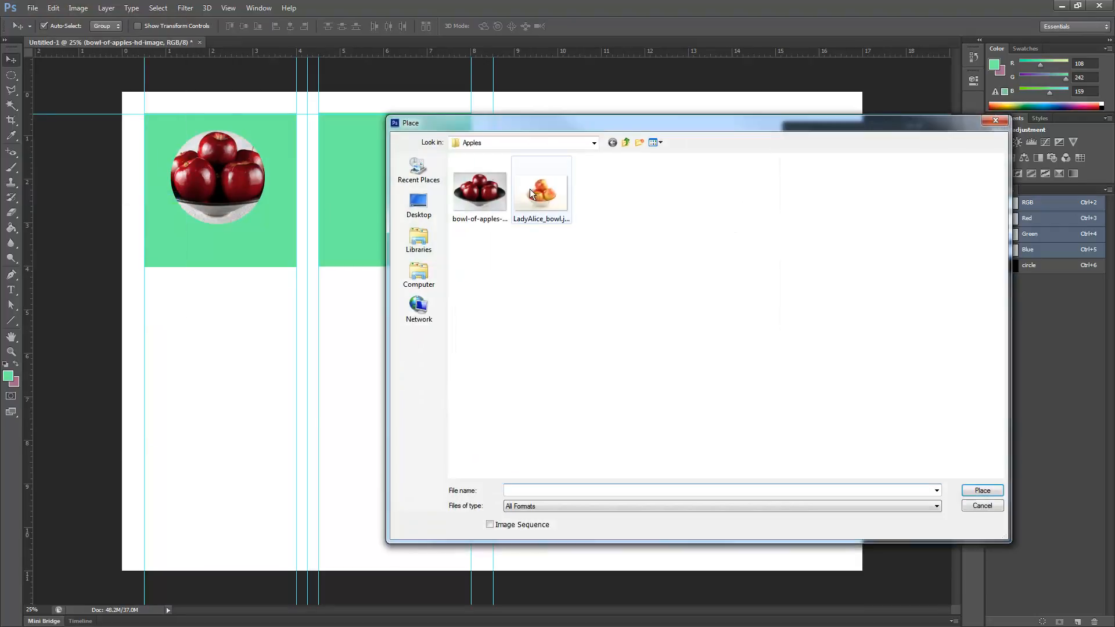
left_click(530, 190)
left_click(984, 492)
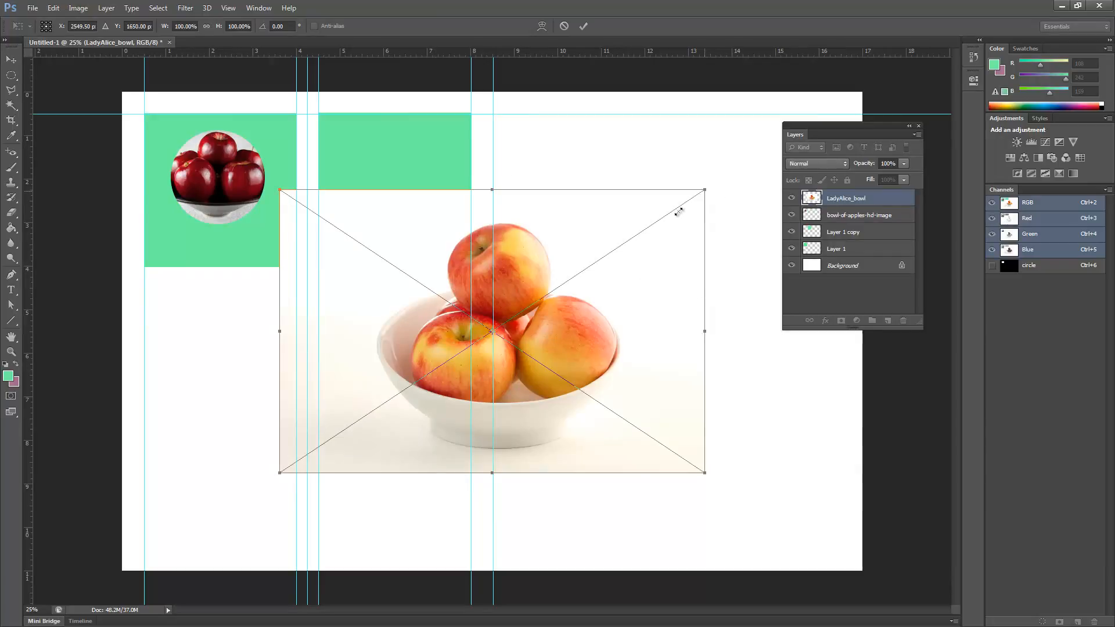
left_click_drag(679, 211, 578, 274)
left_click_drag(509, 335, 394, 160)
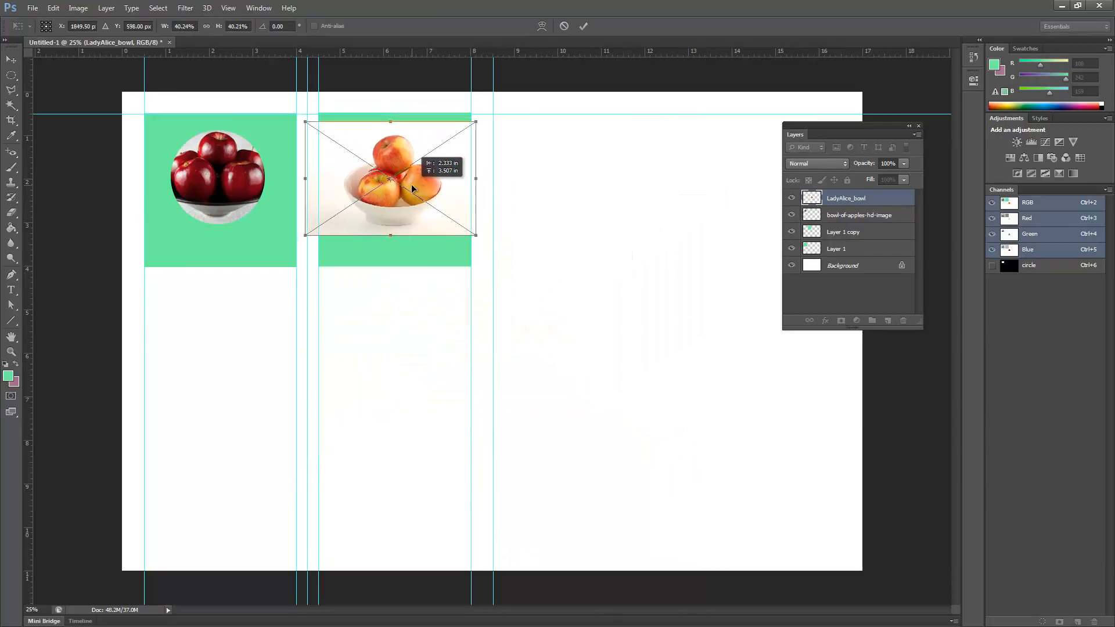
left_click(584, 26)
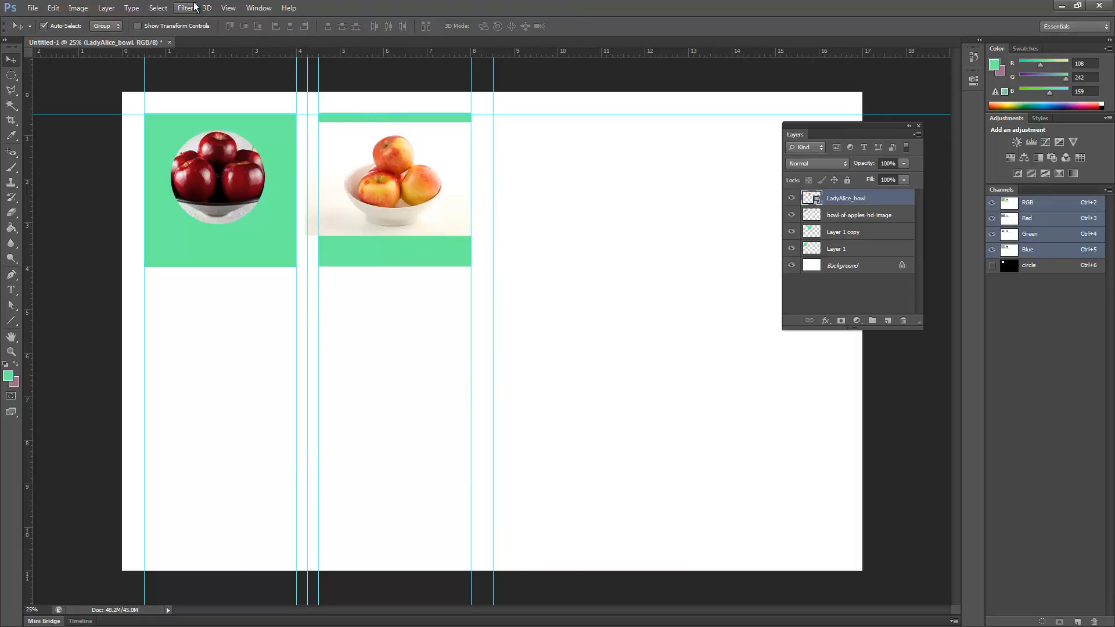
Load the "circle" channel as a new selection and move its outline over the LadyAlice_bowl apples in the second square
left_click(158, 8)
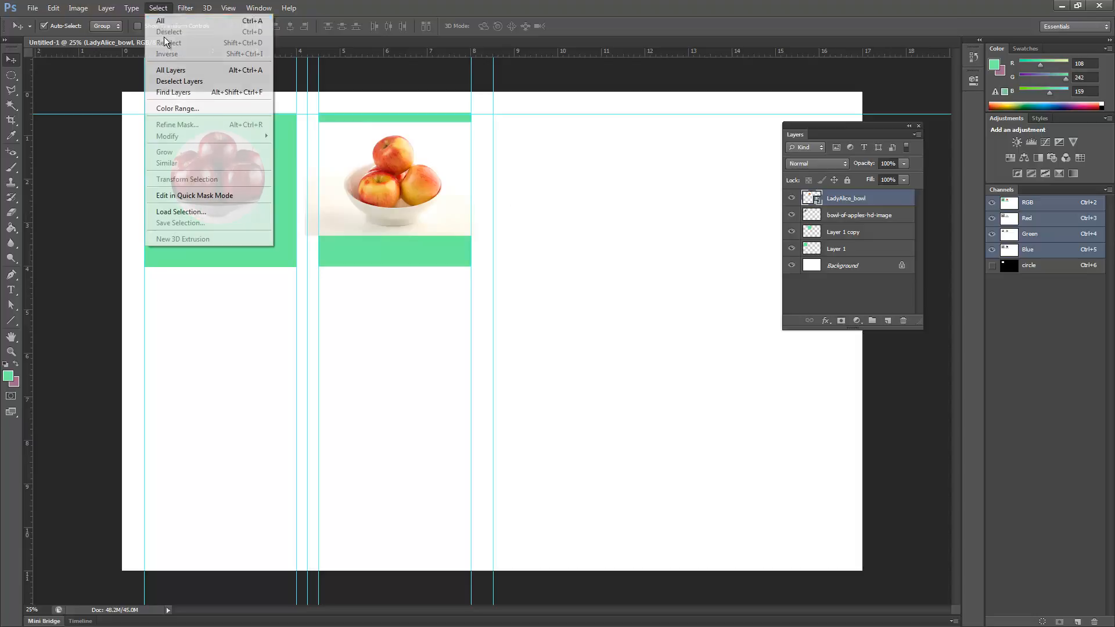
left_click(190, 209)
left_click(609, 205)
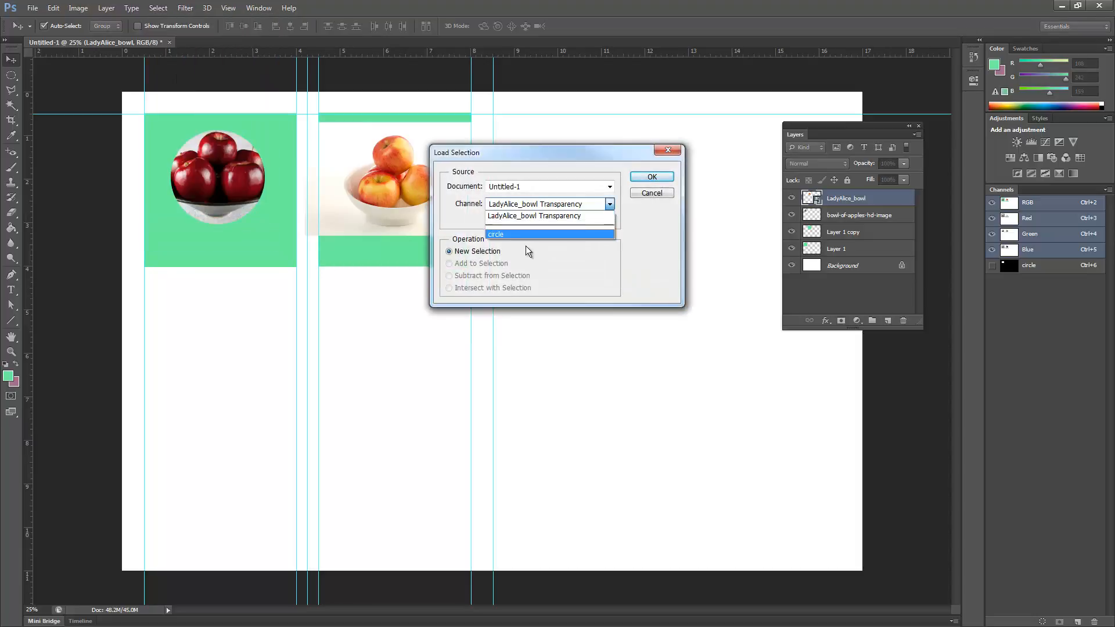
left_click(518, 235)
left_click(661, 176)
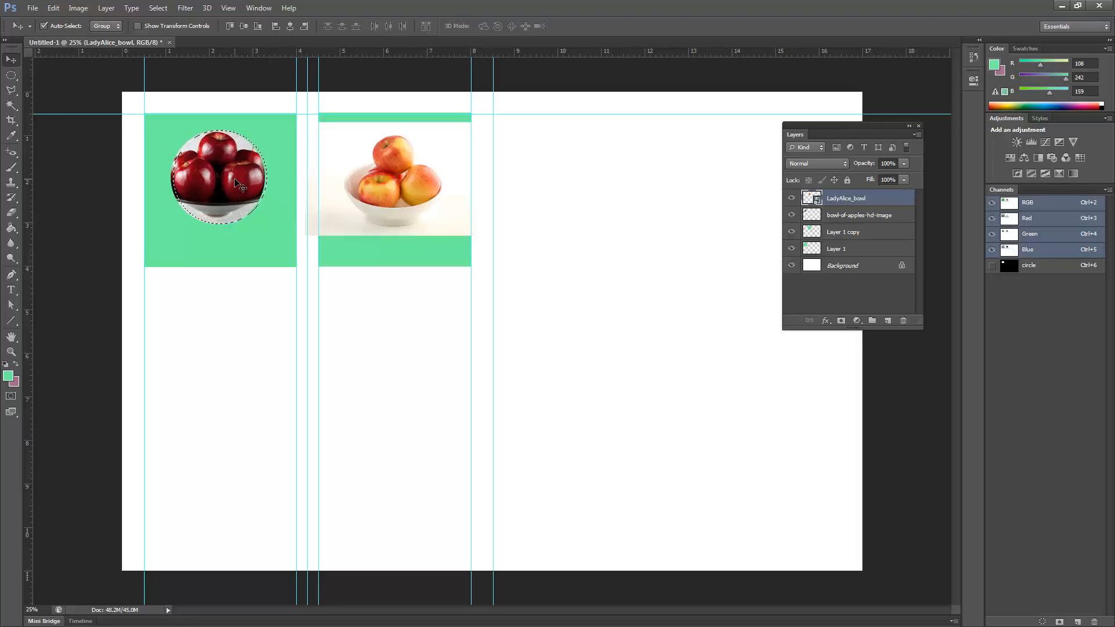
left_click(11, 75)
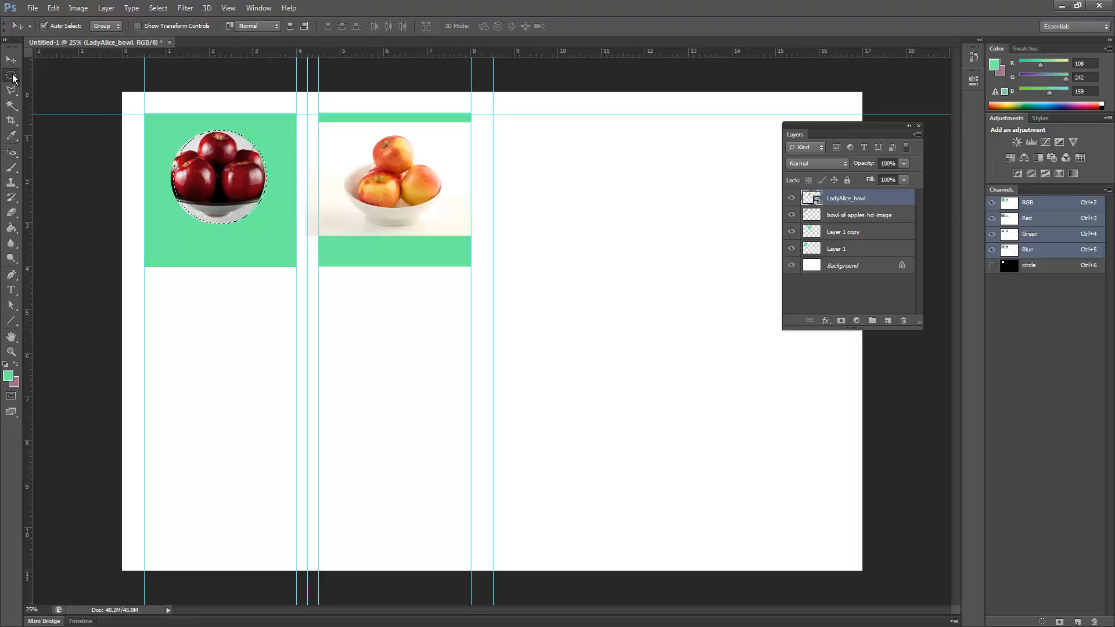
left_click_drag(225, 169, 401, 173)
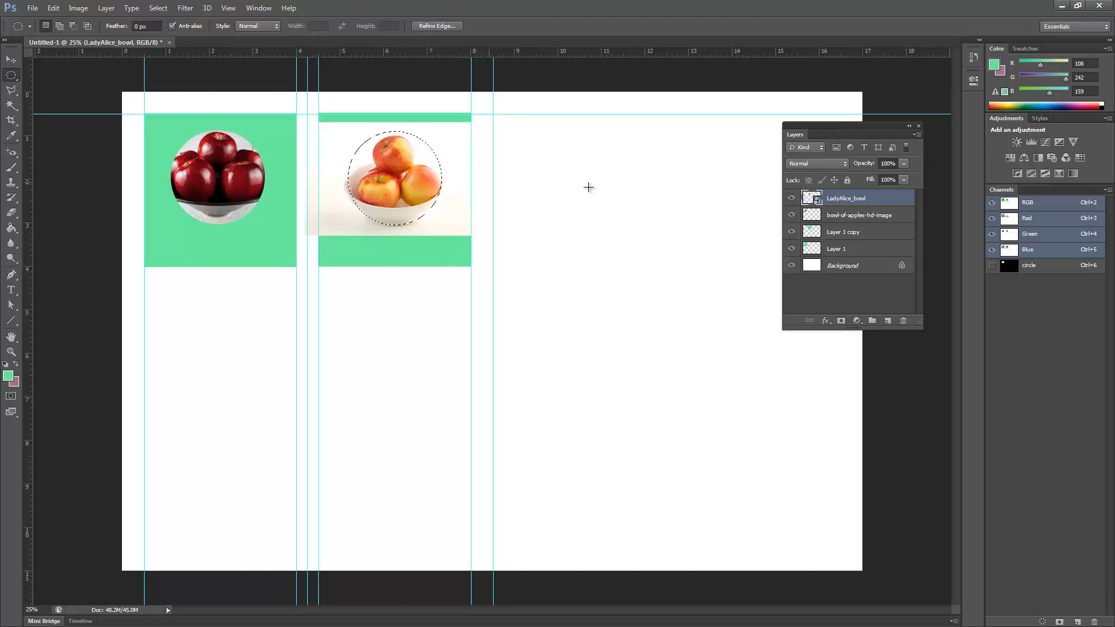
Invert the selection, rasterize the LadyAlice_bowl layer, and delete the photo area outside the circle, leaving nothing selected
left_click(158, 8)
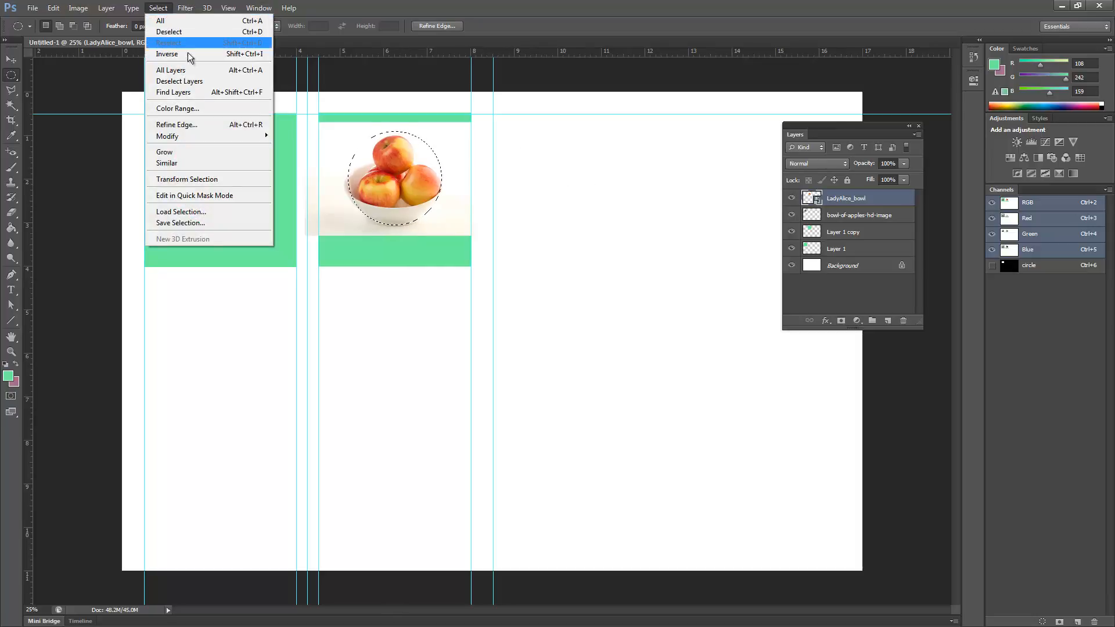
left_click(169, 54)
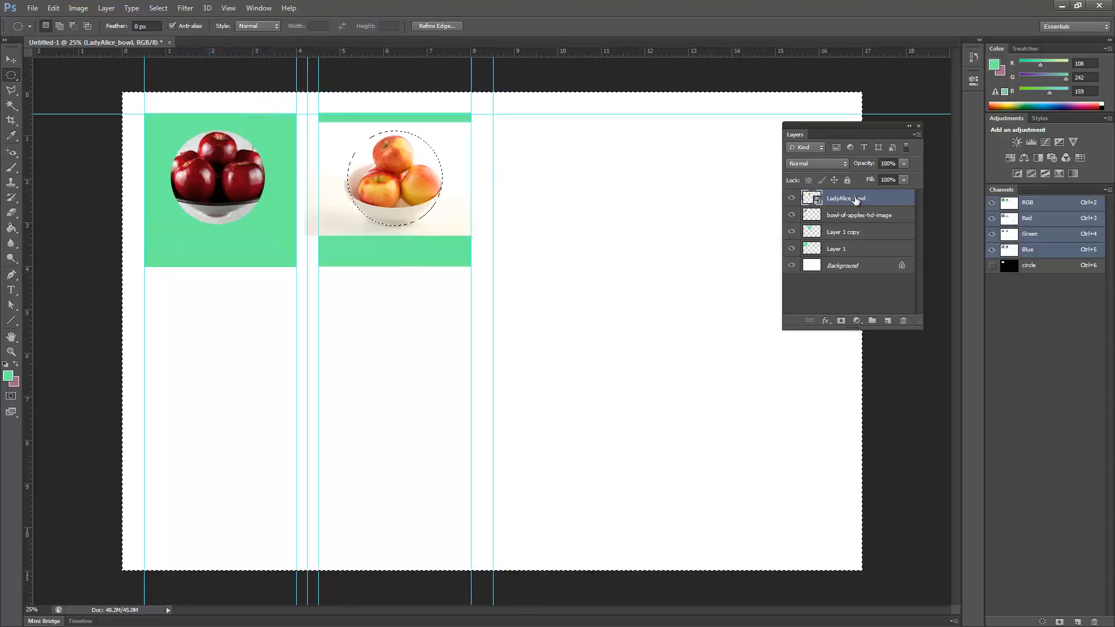
right_click(880, 199)
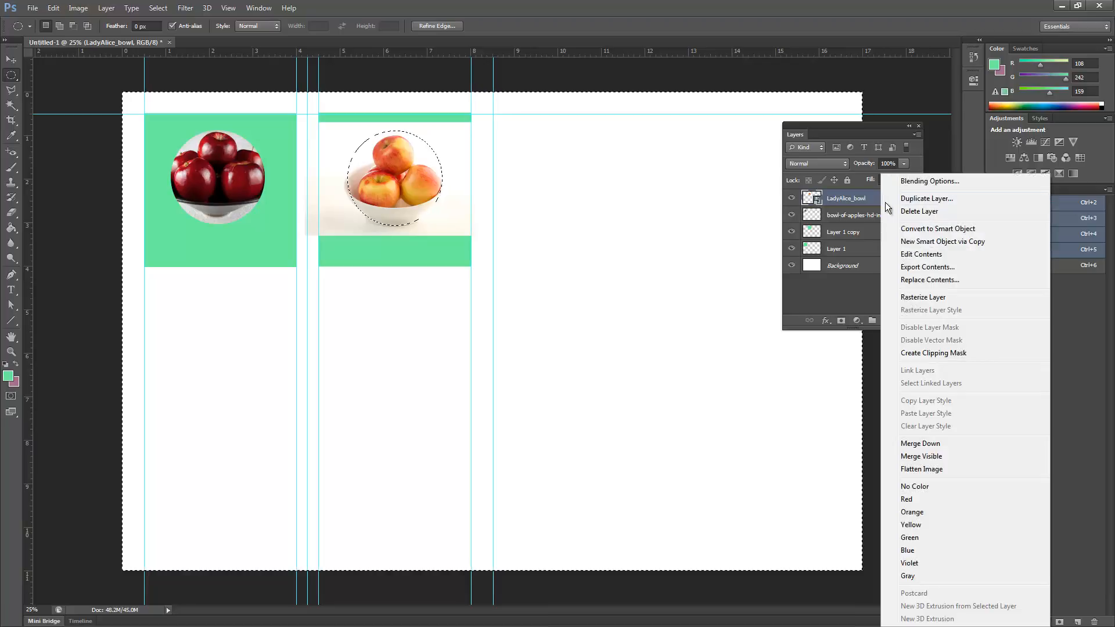
left_click(907, 297)
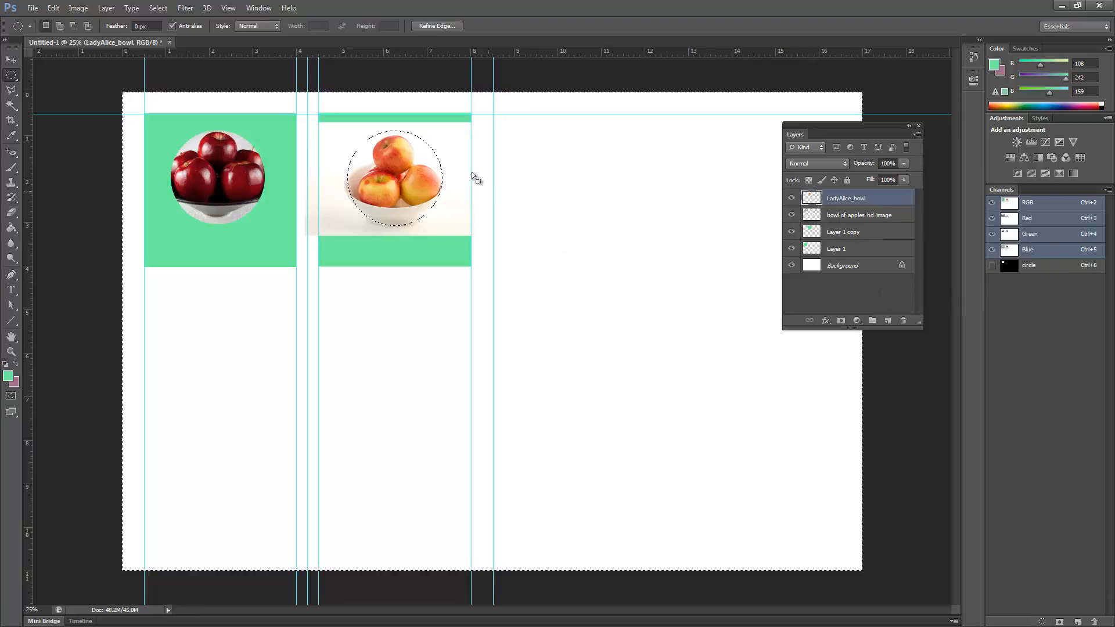
key("Delete")
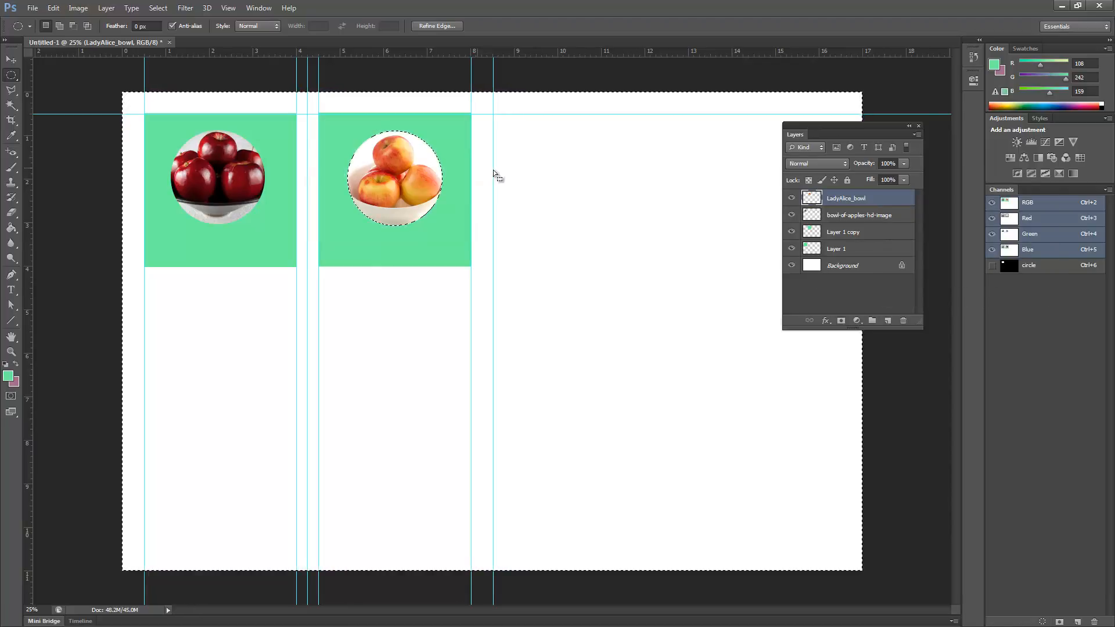
key("ctrl+d")
Shift both circular apple photos slightly upward inside their green squares with the Move tool
left_click(11, 60)
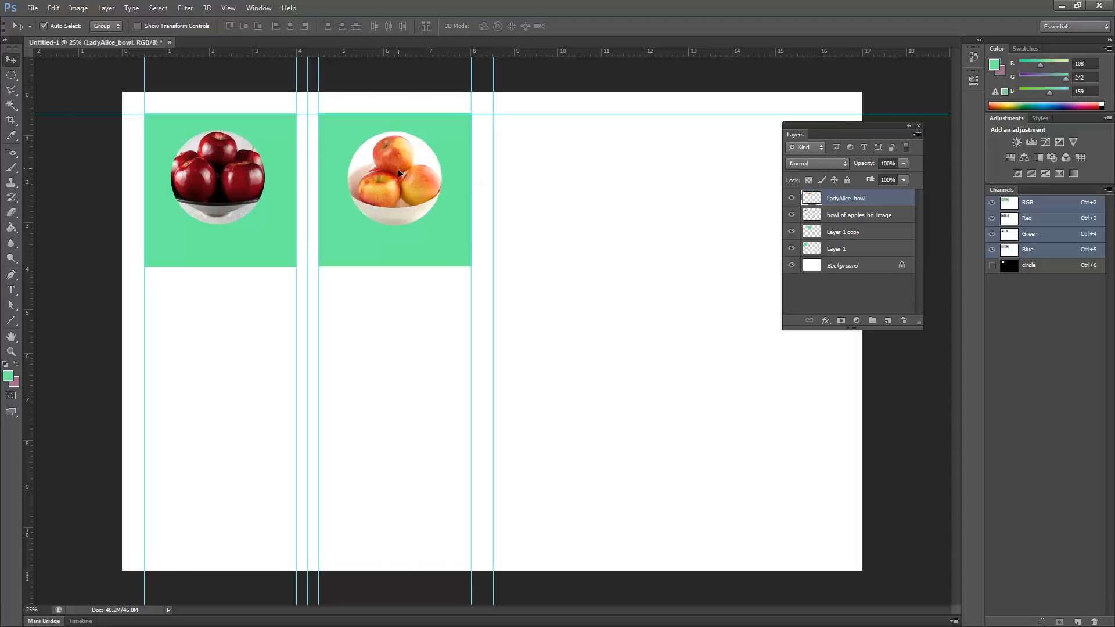
mouse_move(407, 166)
left_mouse_down()
mouse_move(415, 184)
mouse_move(397, 157)
left_mouse_up()
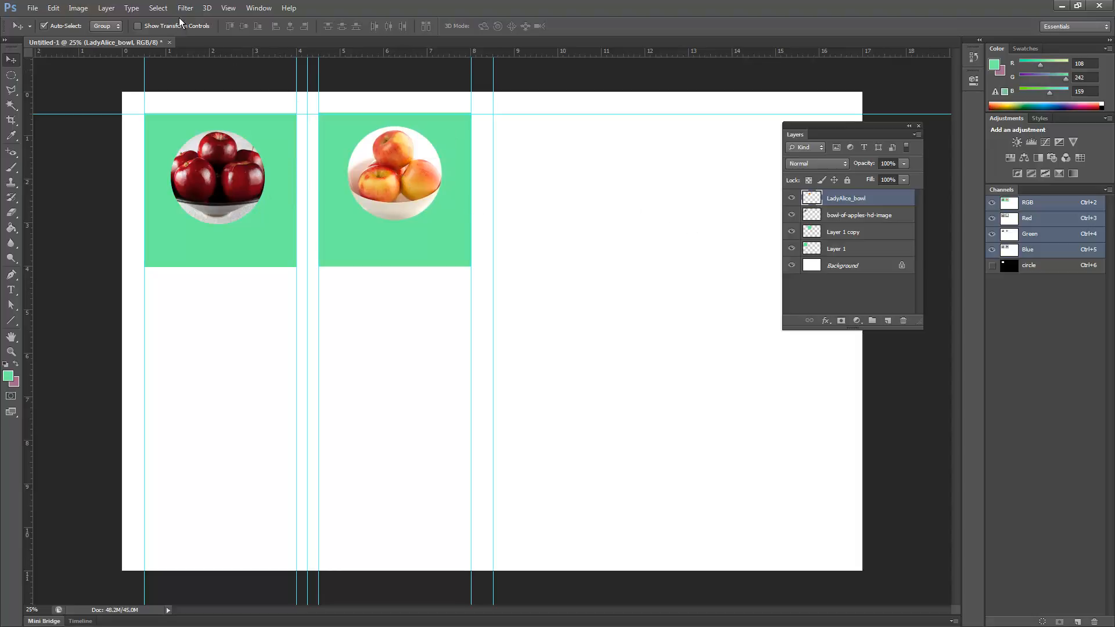
left_click(158, 9)
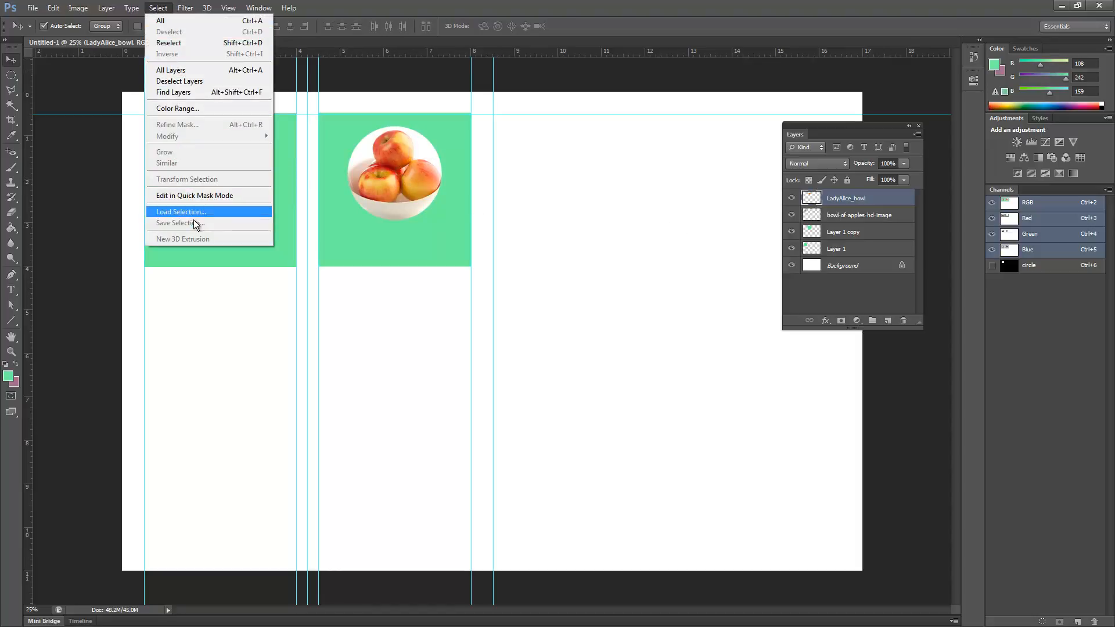
left_click(605, 177)
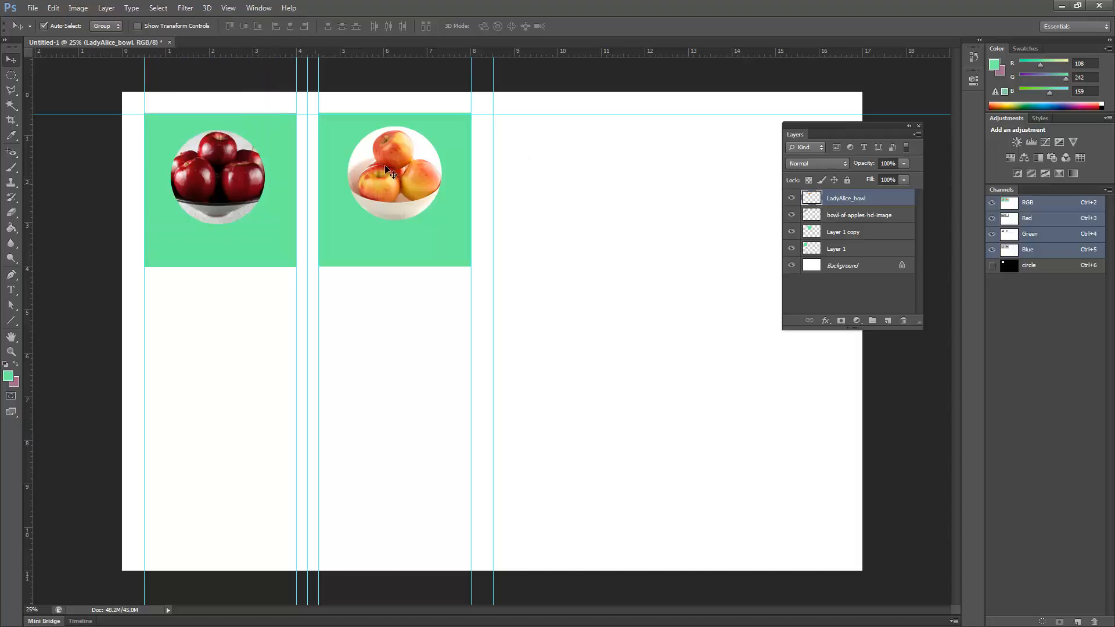
left_click_drag(236, 183, 233, 172)
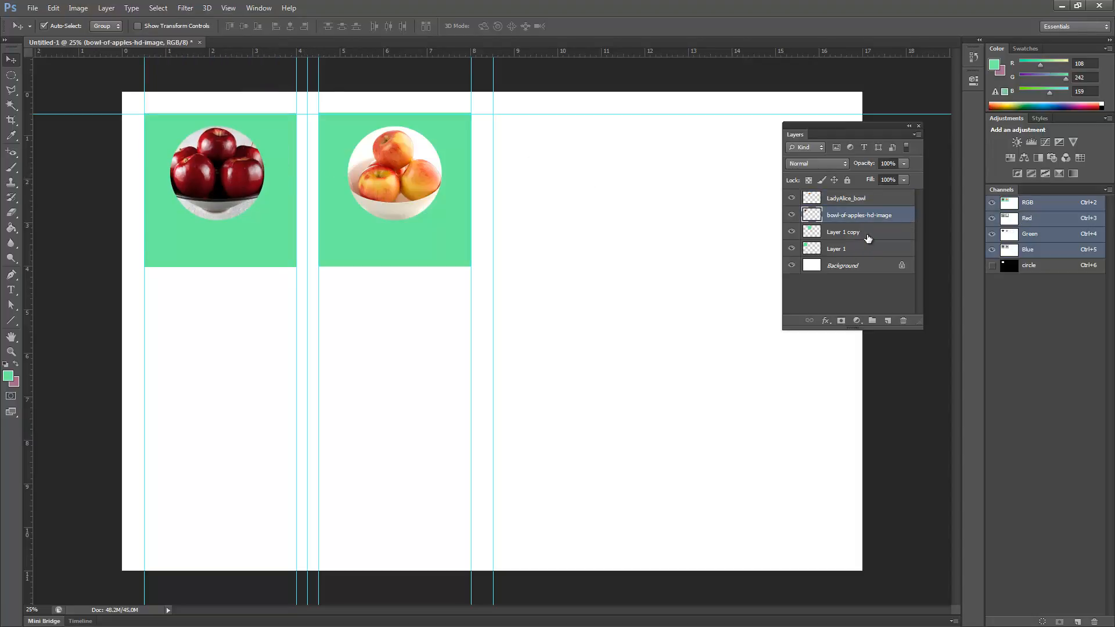
Duplicate the Layer 1 copy green square layer and nudge the first green square slightly left
left_click_drag(868, 239, 888, 321)
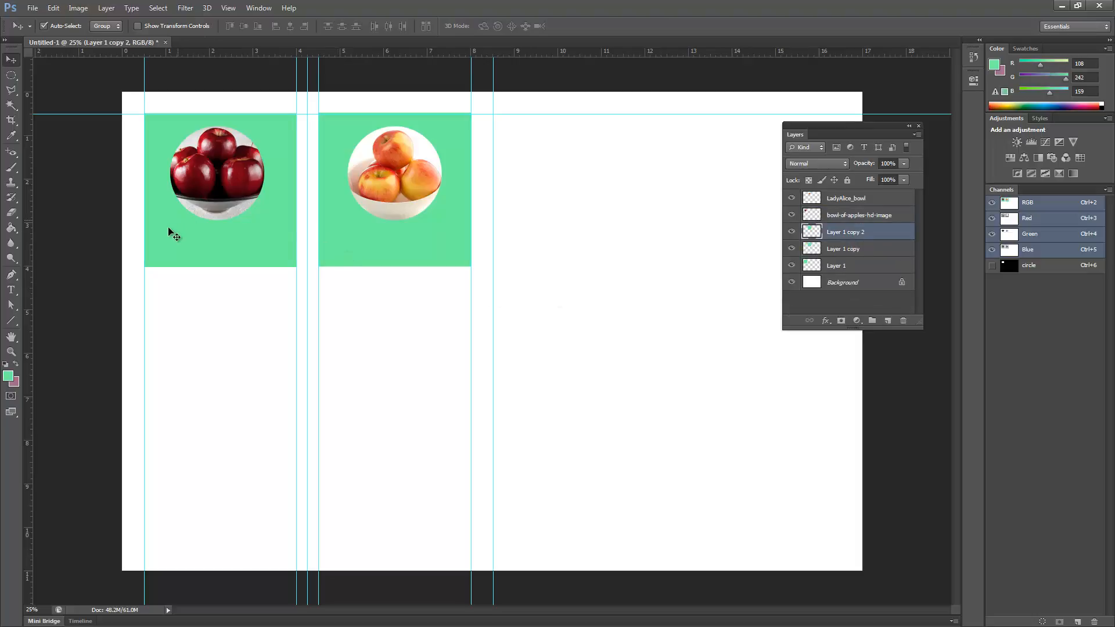
mouse_move(200, 238)
left_mouse_down()
mouse_move(232, 302)
mouse_move(182, 211)
mouse_move(194, 235)
left_mouse_up()
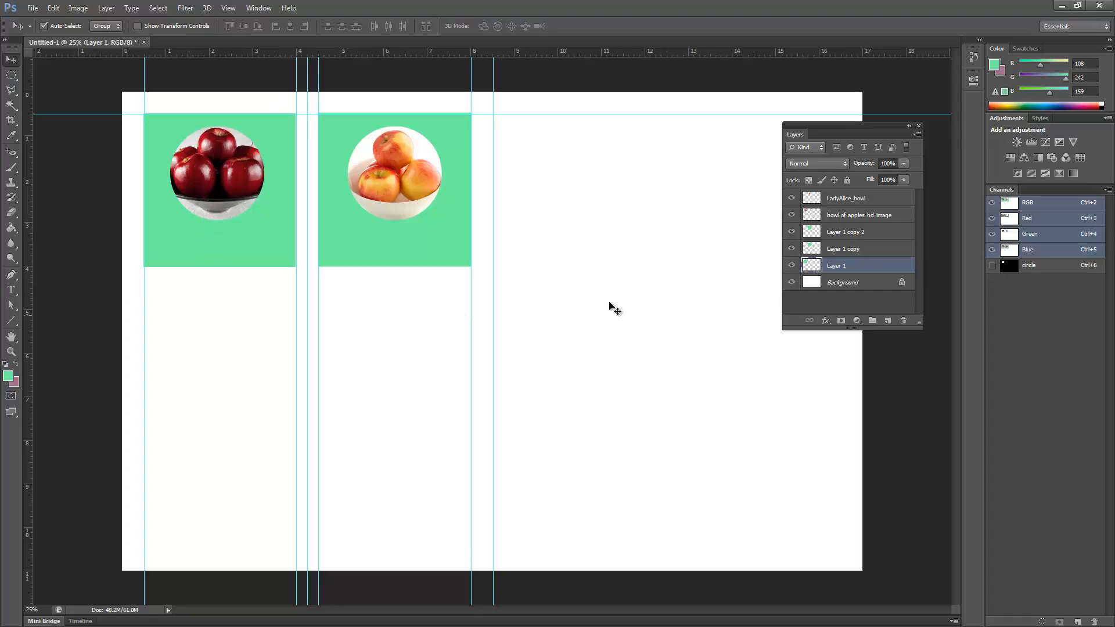
Move the Layer 1 copy 2 square below the first square, then duplicate it and place the copy beneath the second square
left_click(881, 237)
left_click_drag(395, 289, 254, 404)
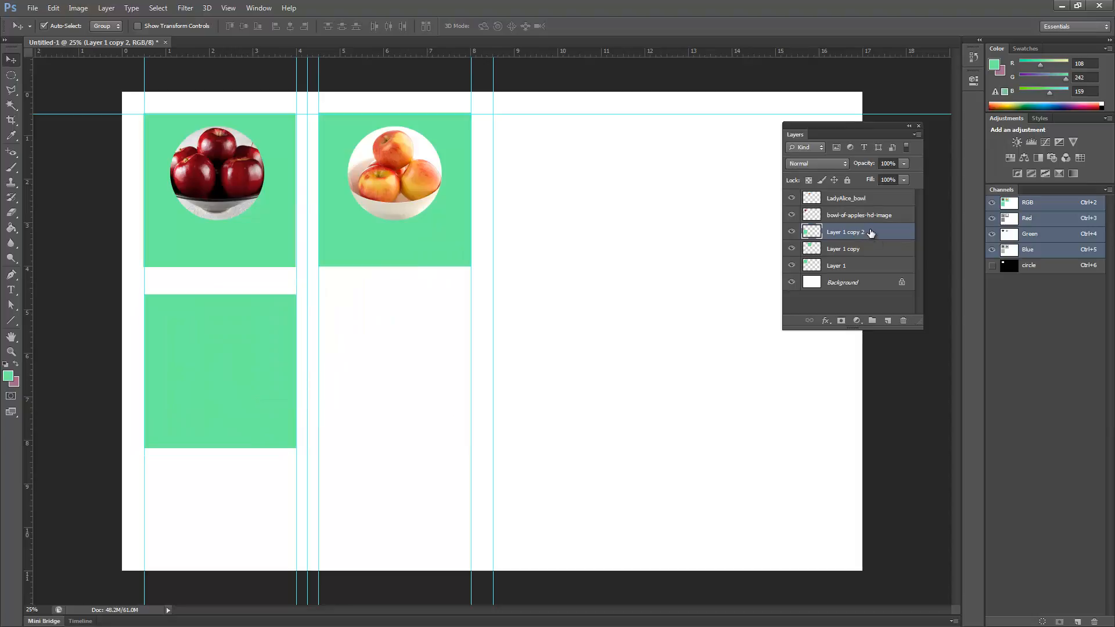
left_click_drag(870, 232, 888, 319)
left_click_drag(242, 366, 416, 364)
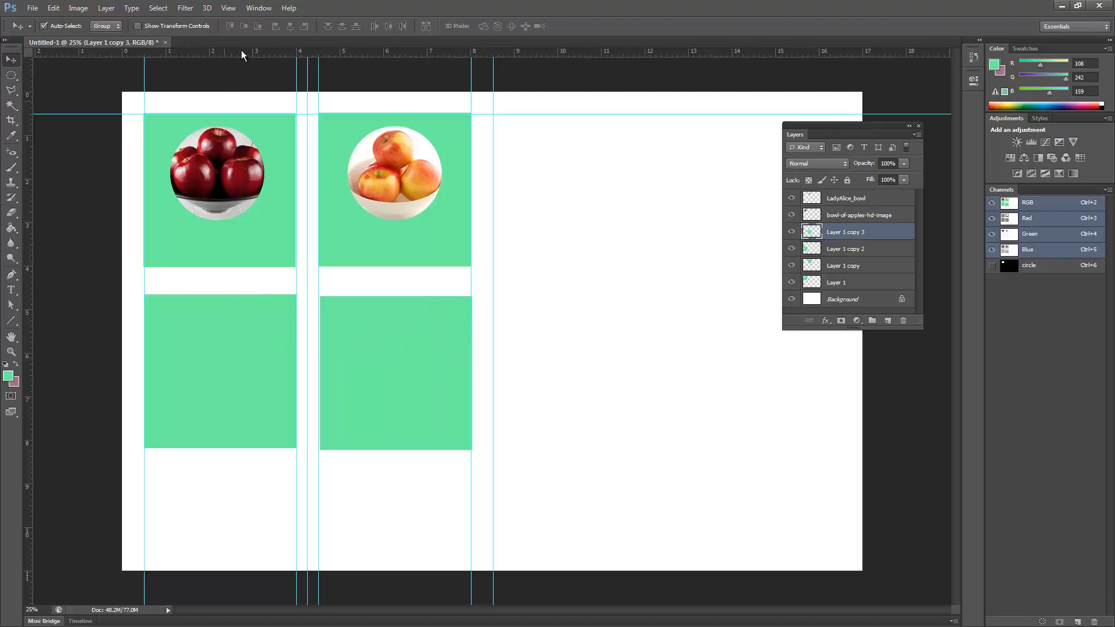
Place bowl-of-apples-hd-image.jpg into the layout, scaled to about 31% and positioned over the lower-left green square
left_click(34, 8)
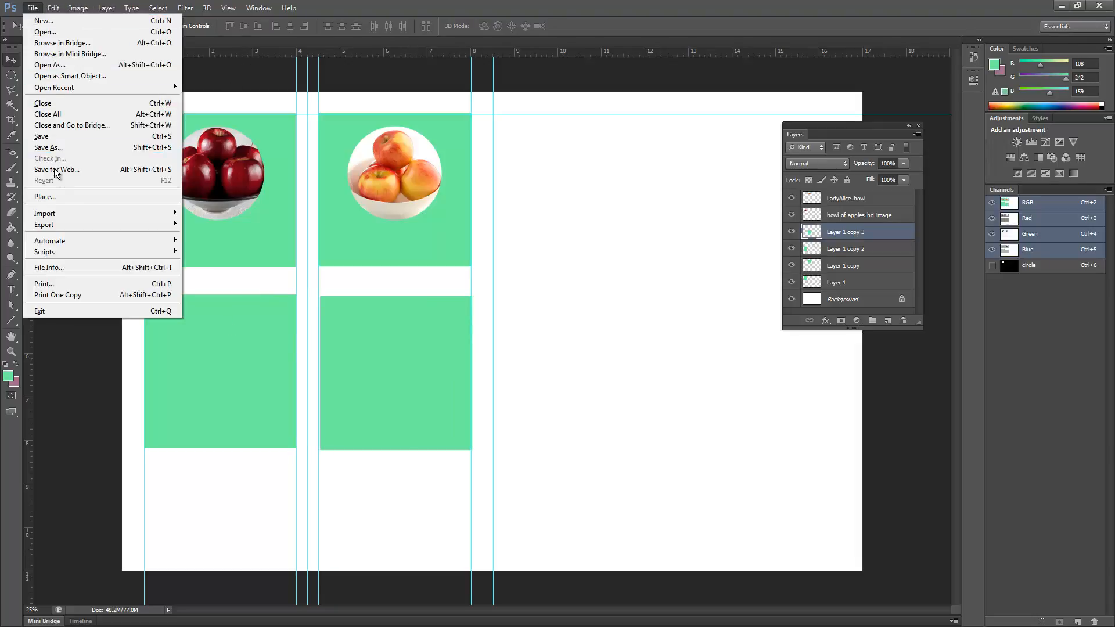
left_click(60, 196)
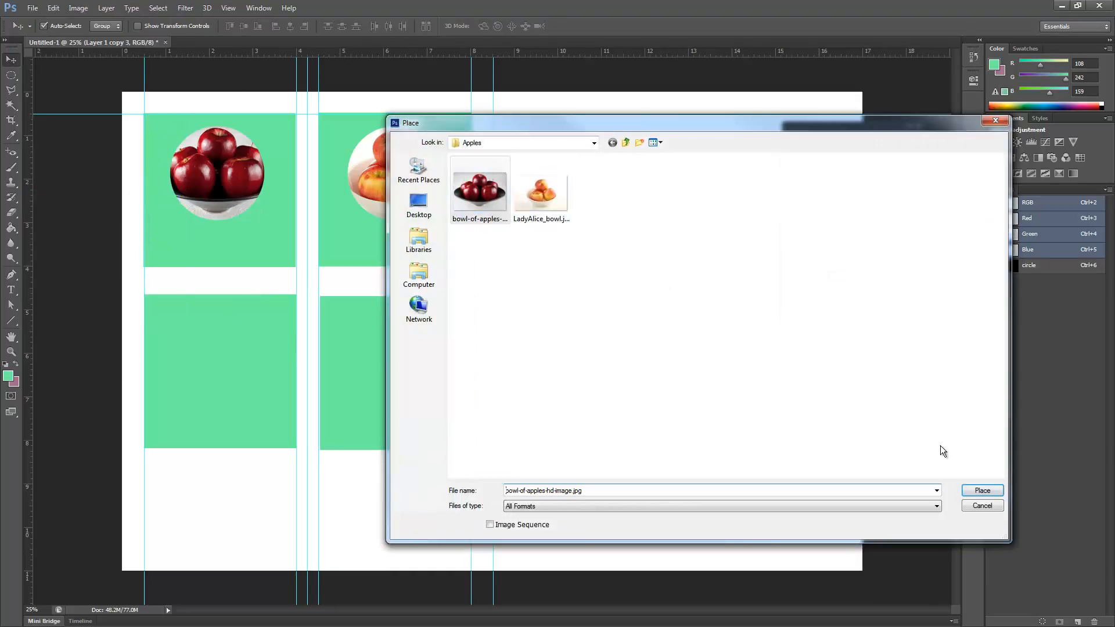
left_click(982, 491)
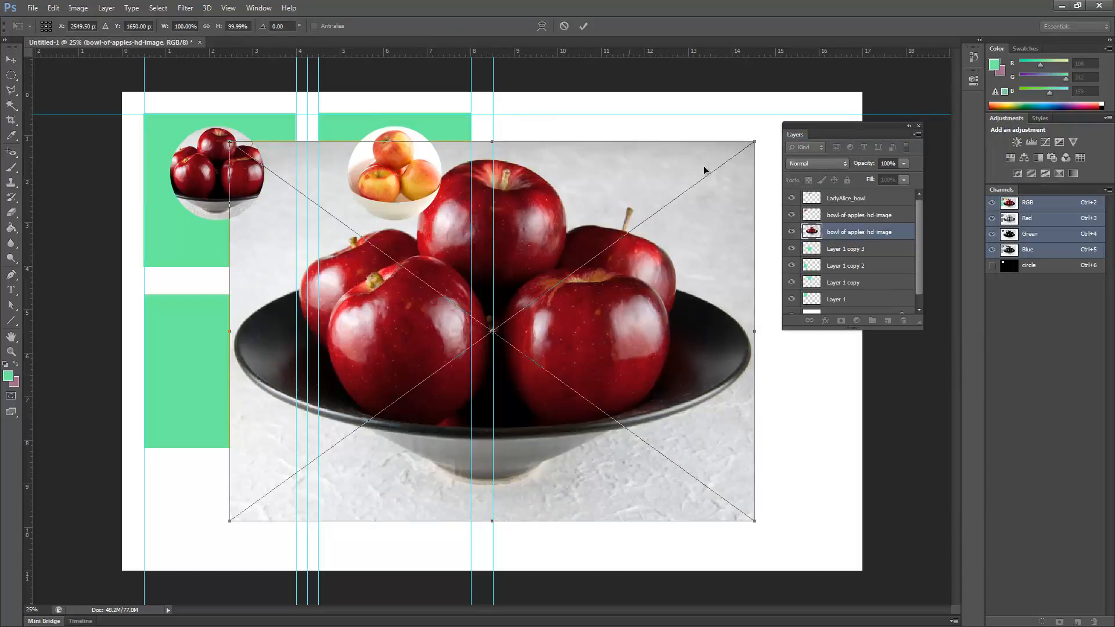
left_click_drag(702, 172, 590, 261)
left_click_drag(374, 381, 106, 421)
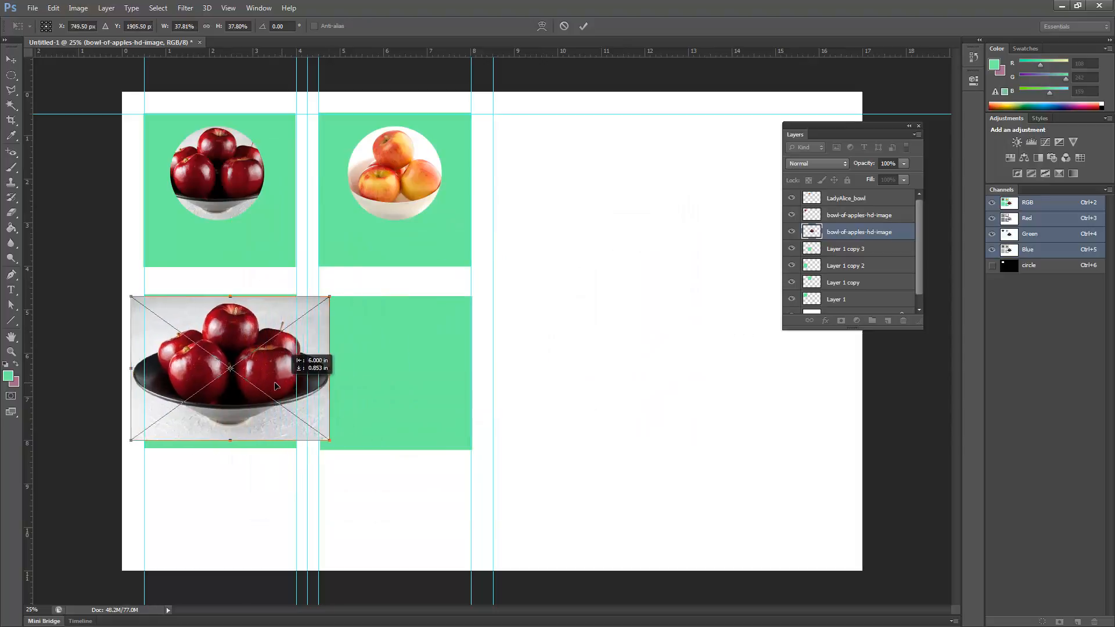
left_click_drag(312, 310, 303, 311)
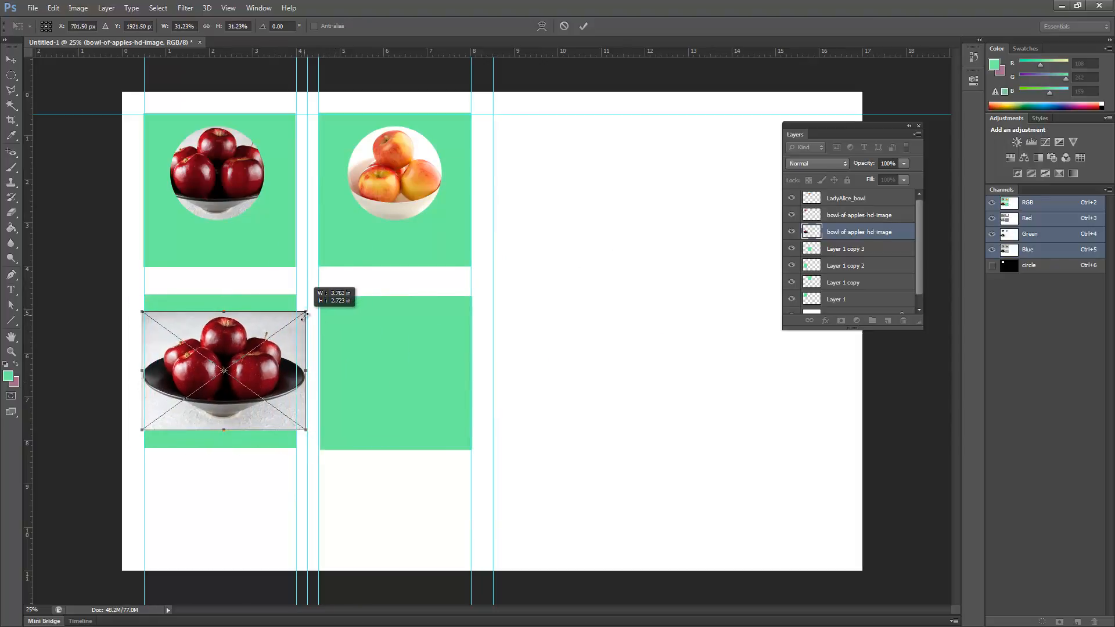
left_click_drag(273, 360, 278, 356)
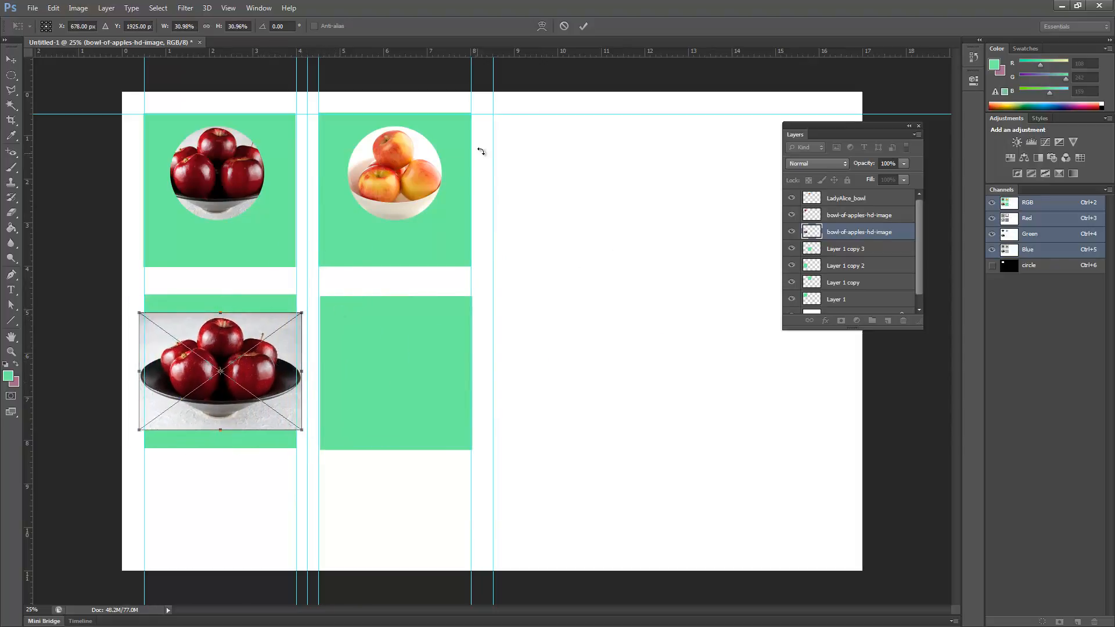
left_click(582, 26)
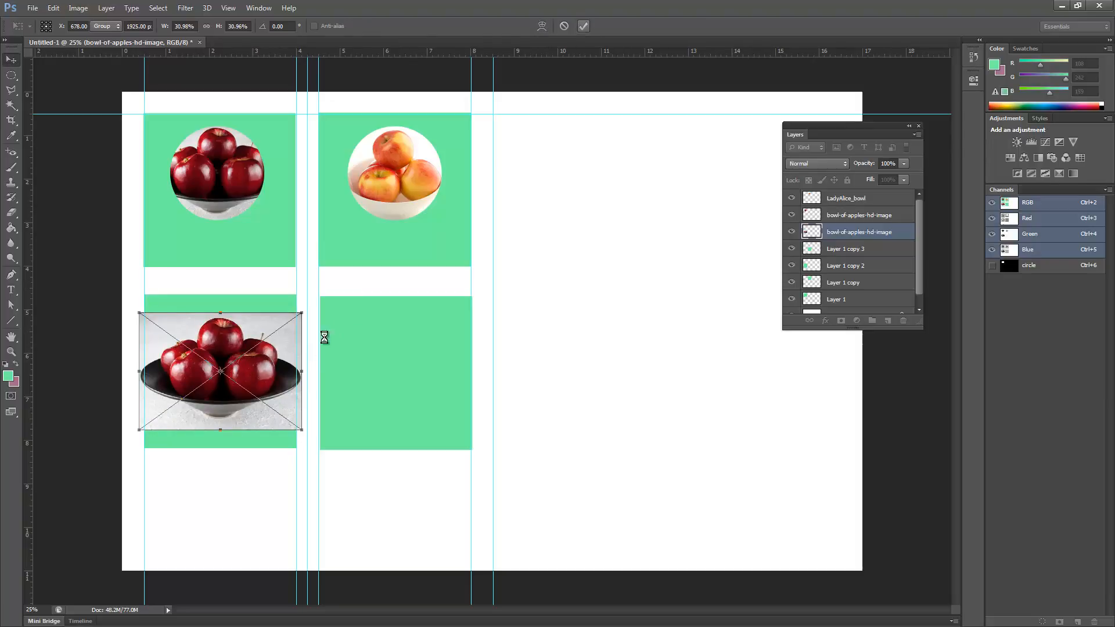
Draw a circular selection around the apples in the lower-left photo and transform the selection to about 92% of its drawn size
left_click(11, 75)
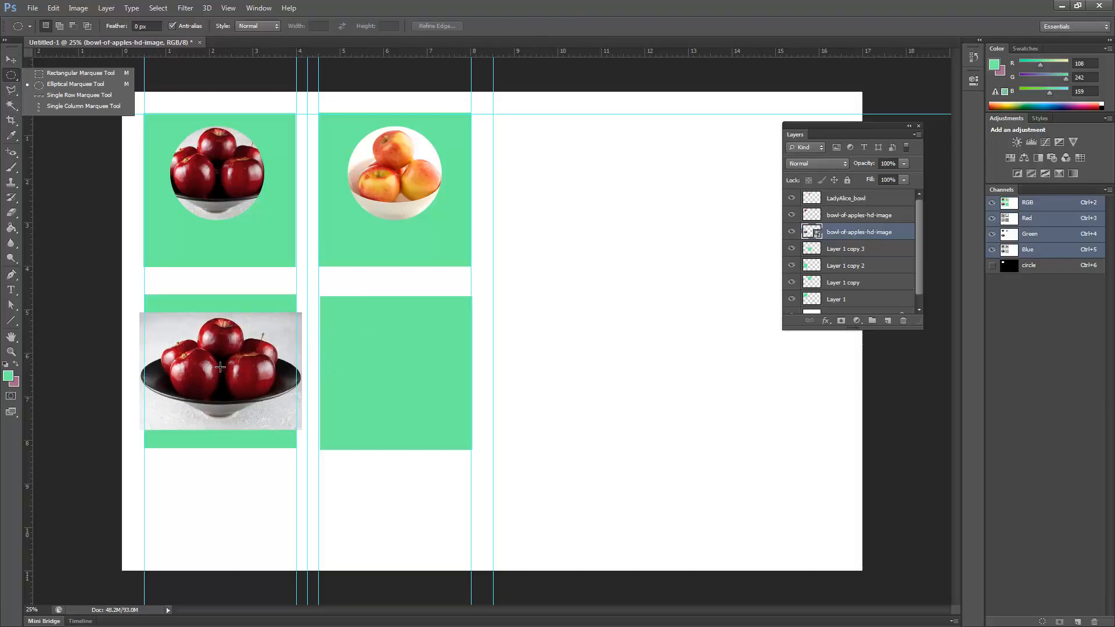
left_click_drag(220, 366, 273, 425)
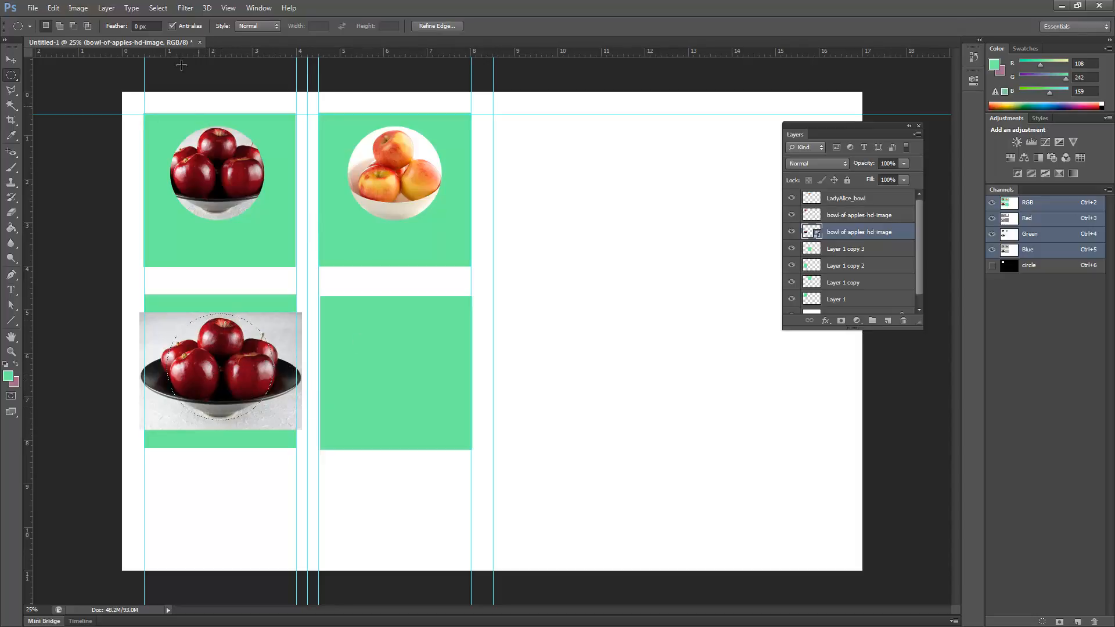
left_click(161, 8)
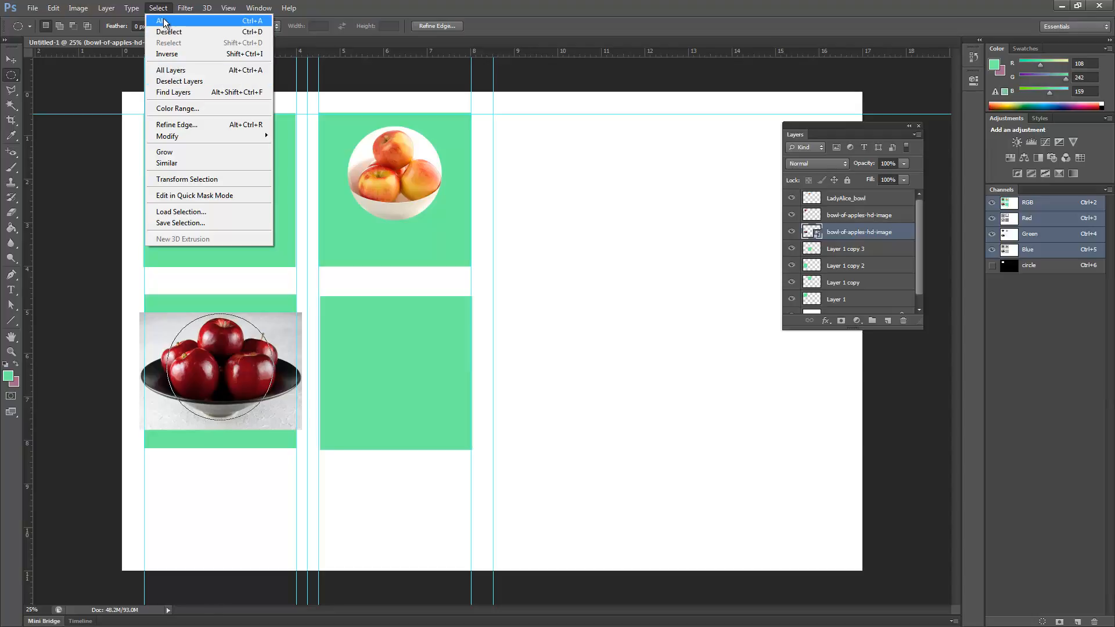
left_click(195, 180)
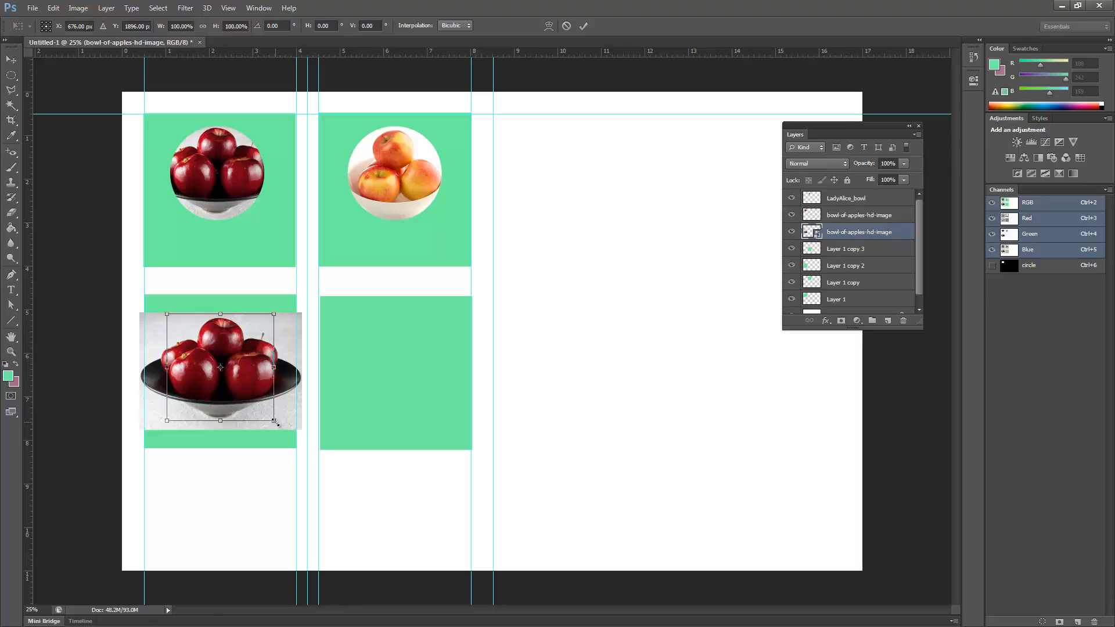
left_click_drag(277, 424, 286, 431)
left_click_drag(283, 429, 262, 408)
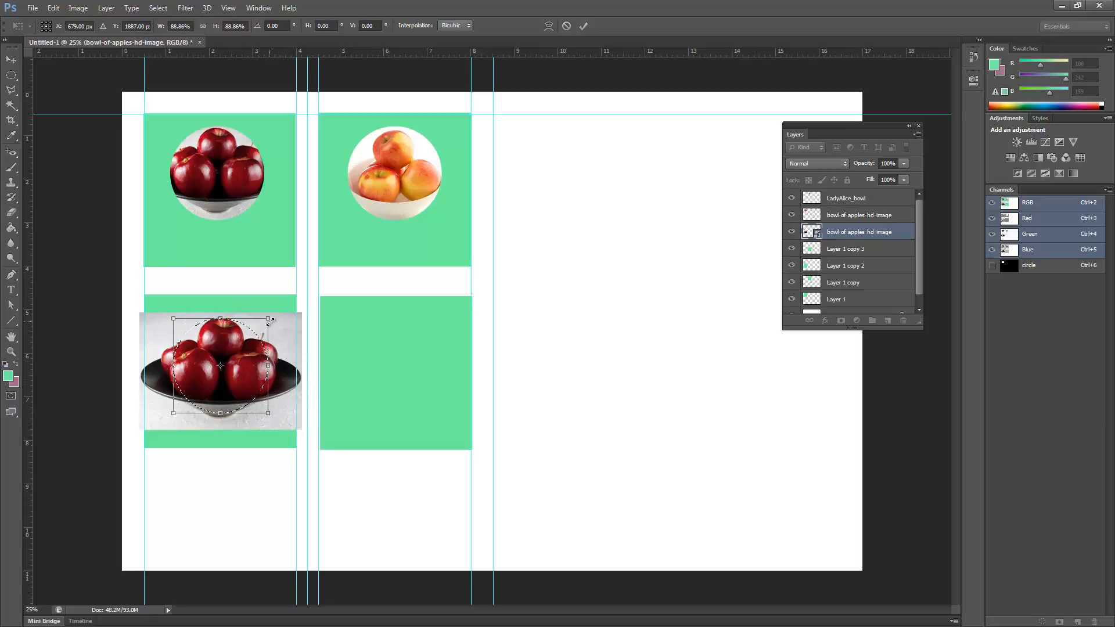
left_click_drag(270, 320, 272, 317)
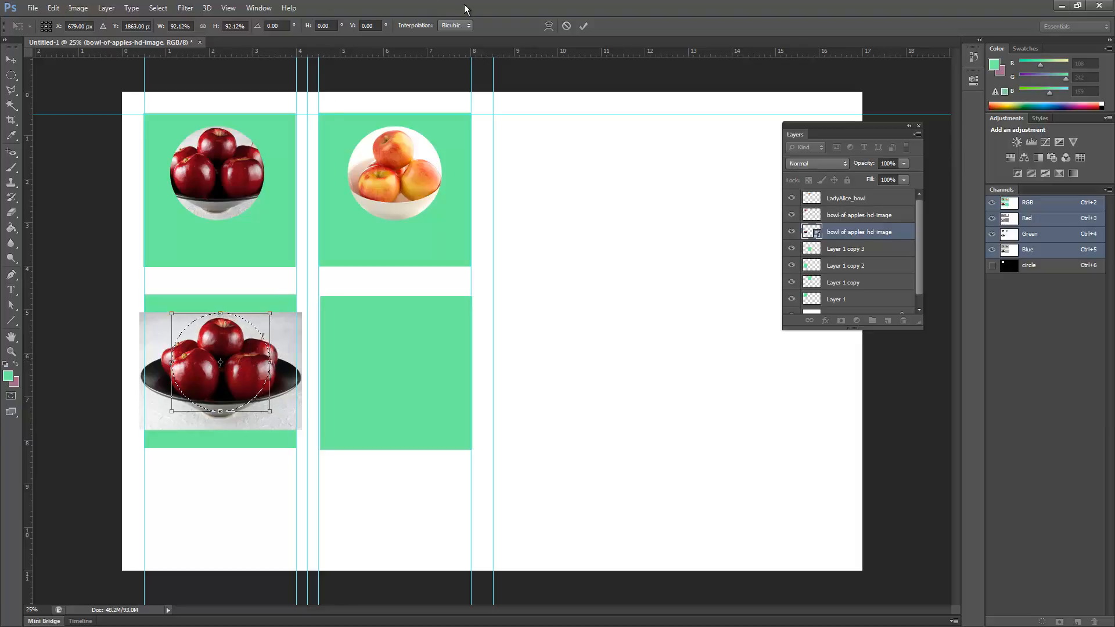
left_click(583, 25)
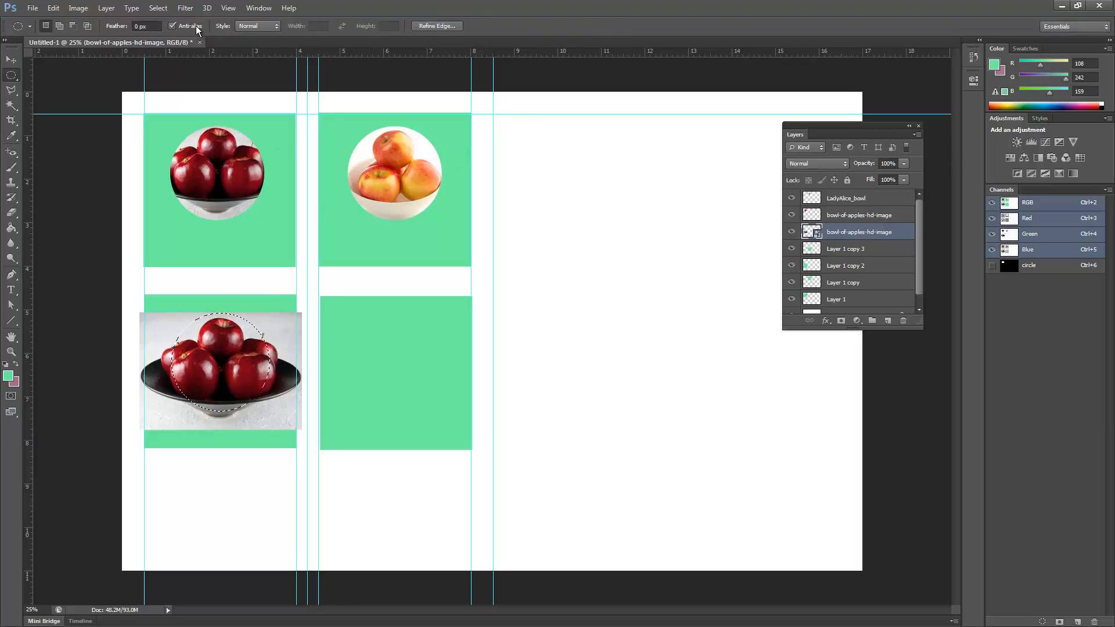
Save the circular selection as a new channel named "circle 2" and apply the selection as a layer mask on the newly placed apple photo
left_click(158, 8)
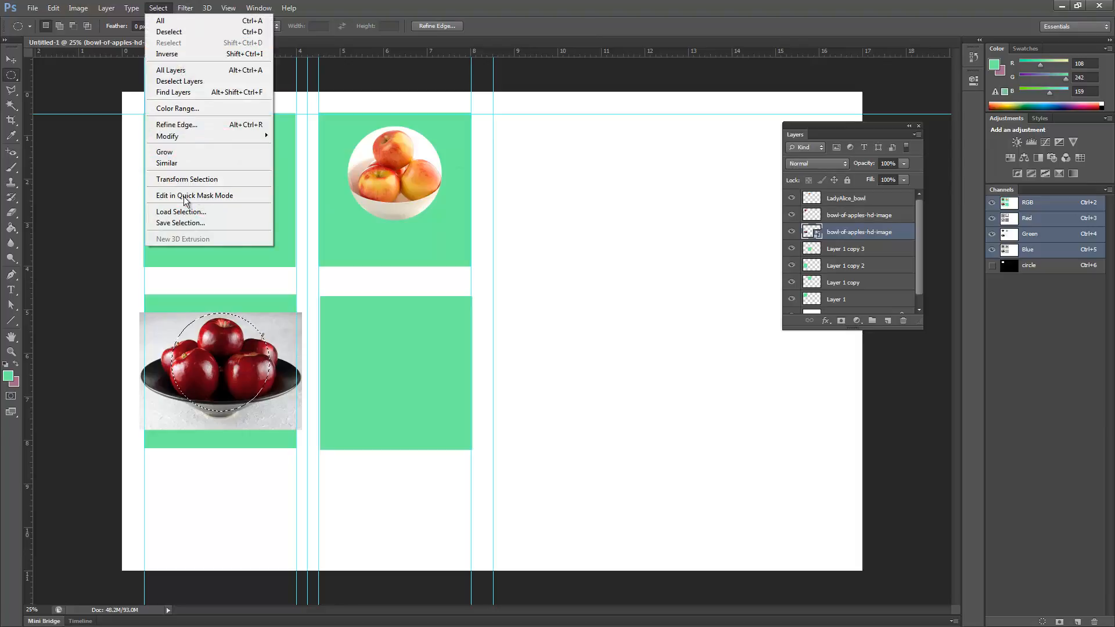
left_click(186, 223)
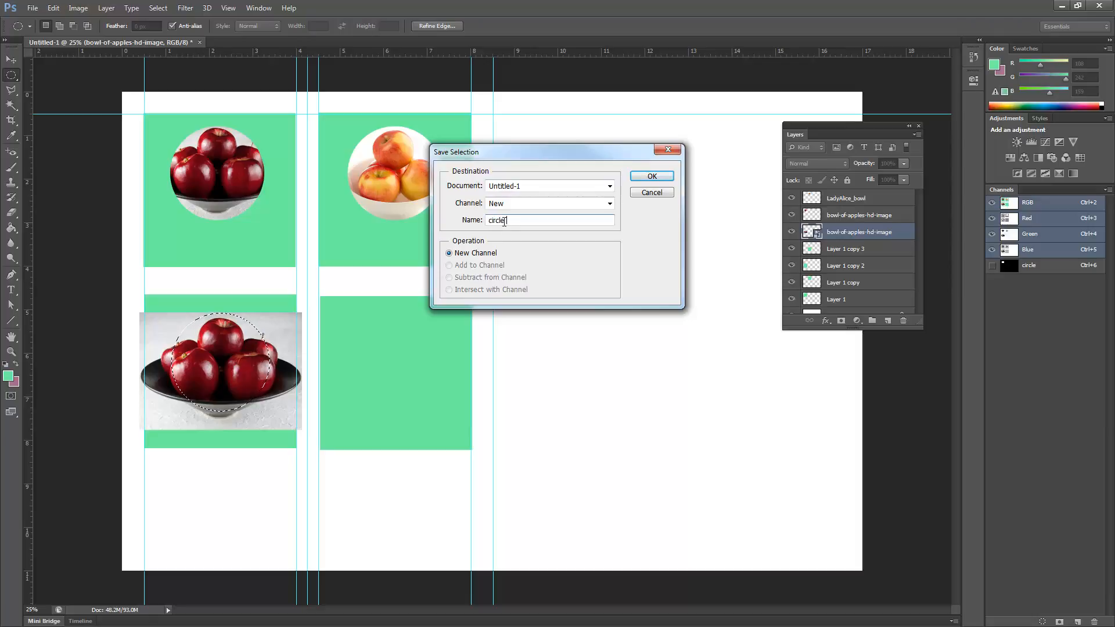
left_click(665, 176)
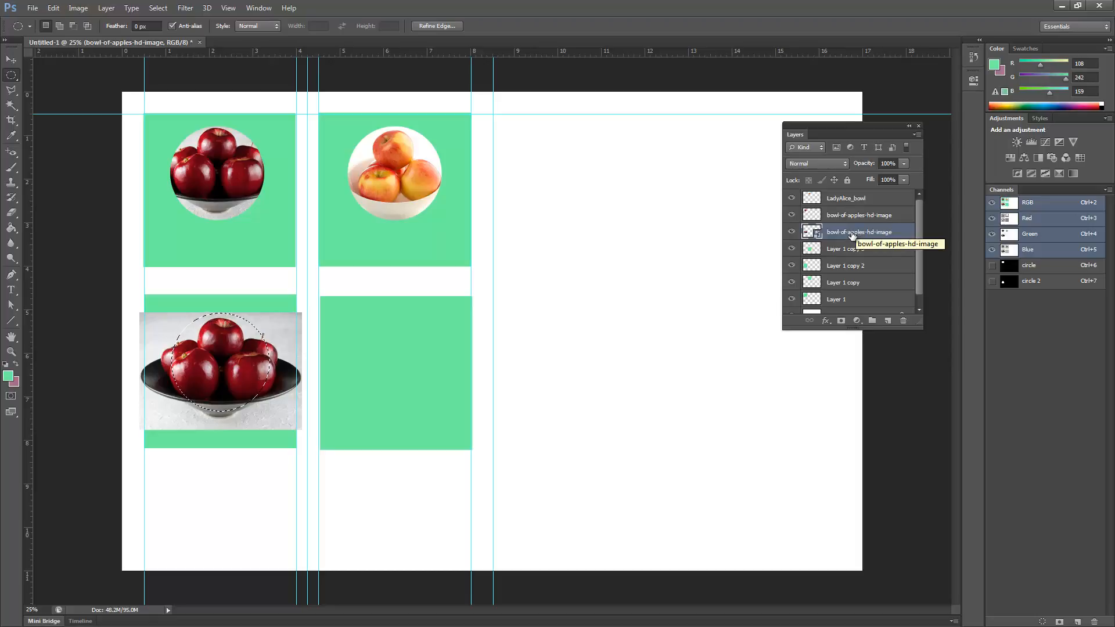
left_click(841, 321)
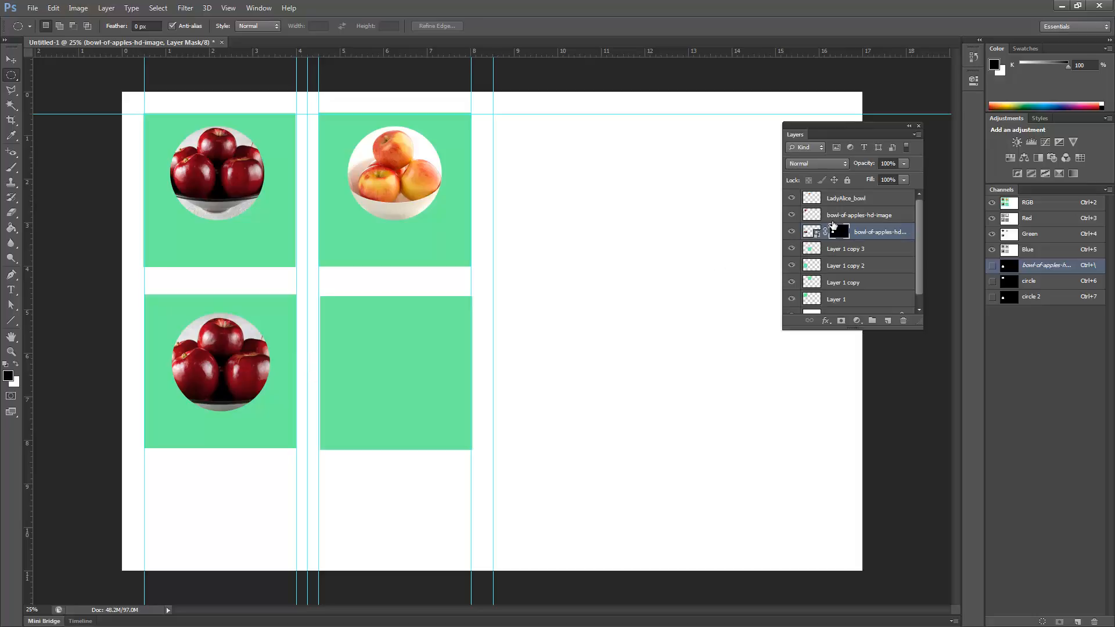
Set the layer thumbnails to the largest size and extend the Layers panel to show the whole layer stack
left_click(917, 135)
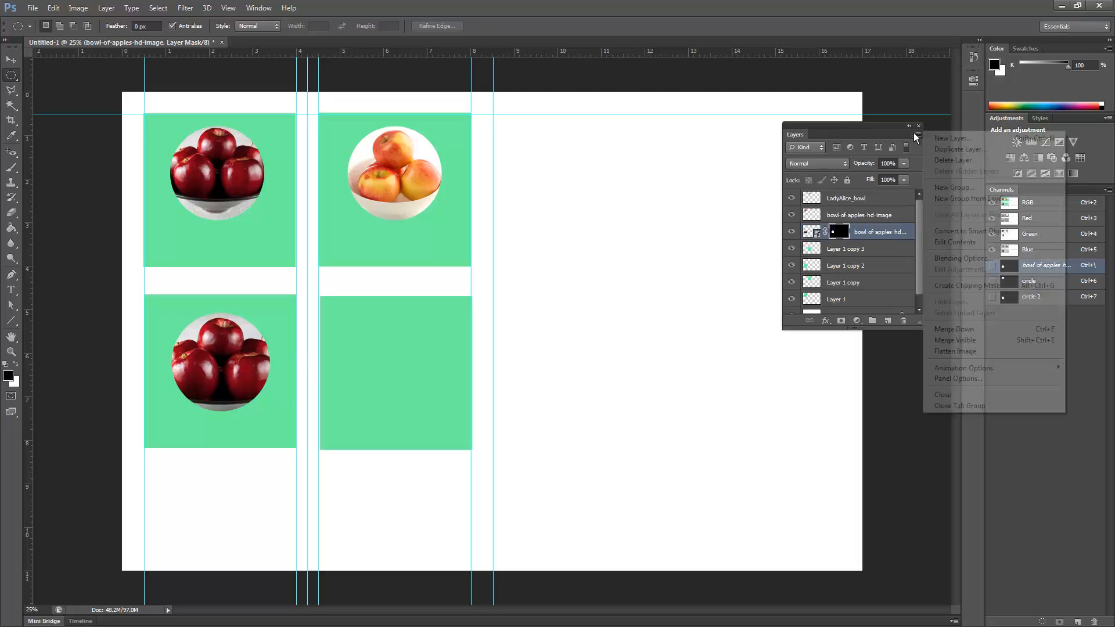
left_click(953, 379)
left_click(475, 246)
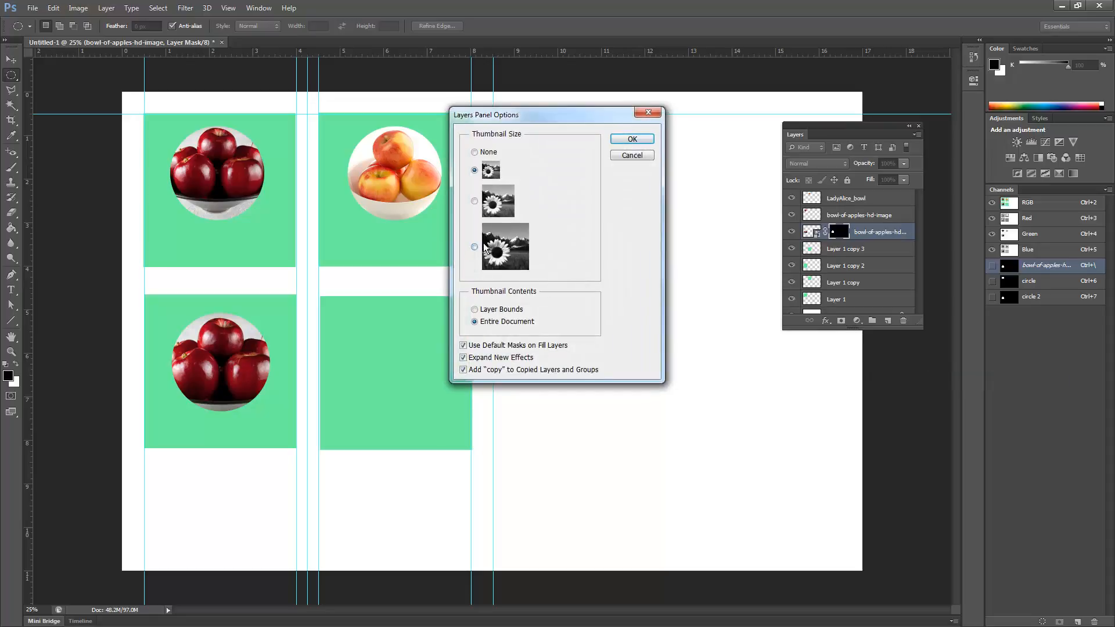
left_click(639, 139)
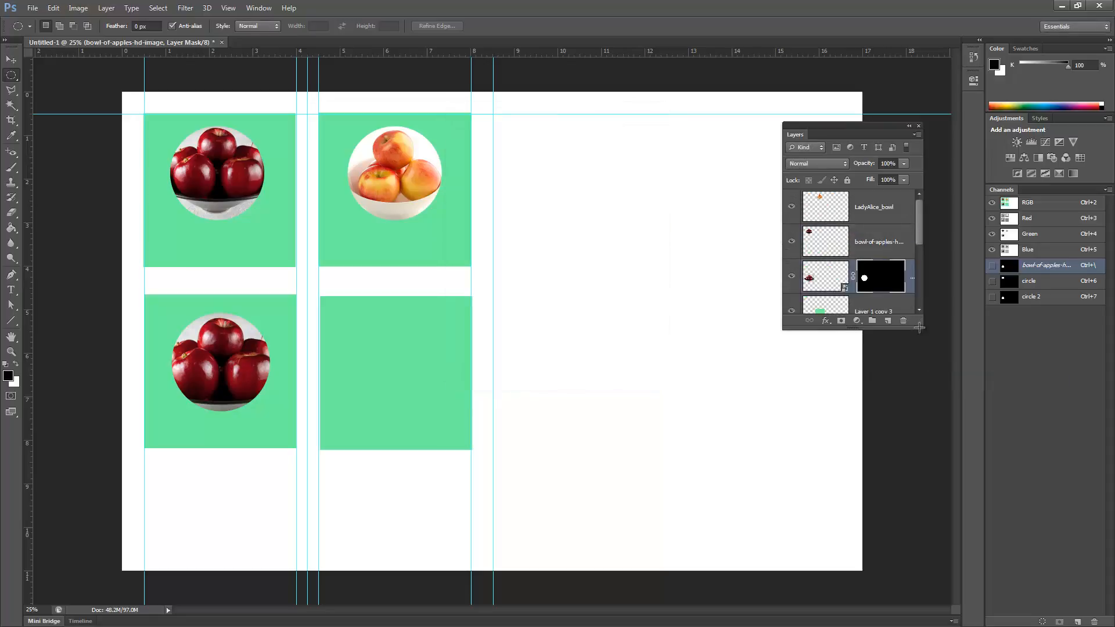
left_click_drag(920, 328, 921, 503)
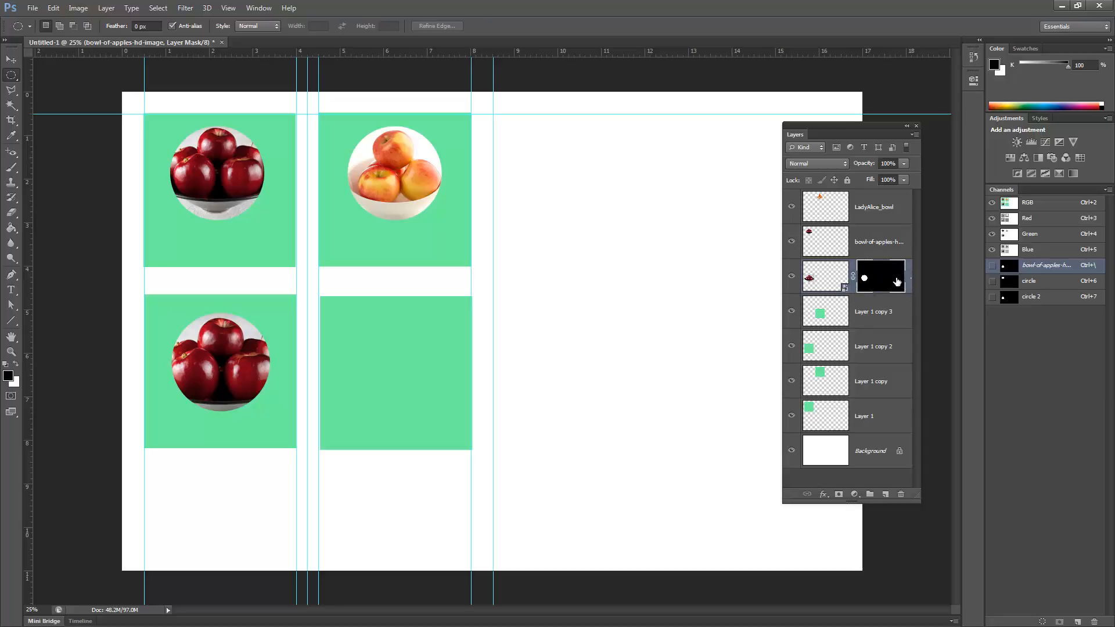
Unlink the lower-left apple photo from its mask and scale only the photo up to about 34%
left_click(823, 279)
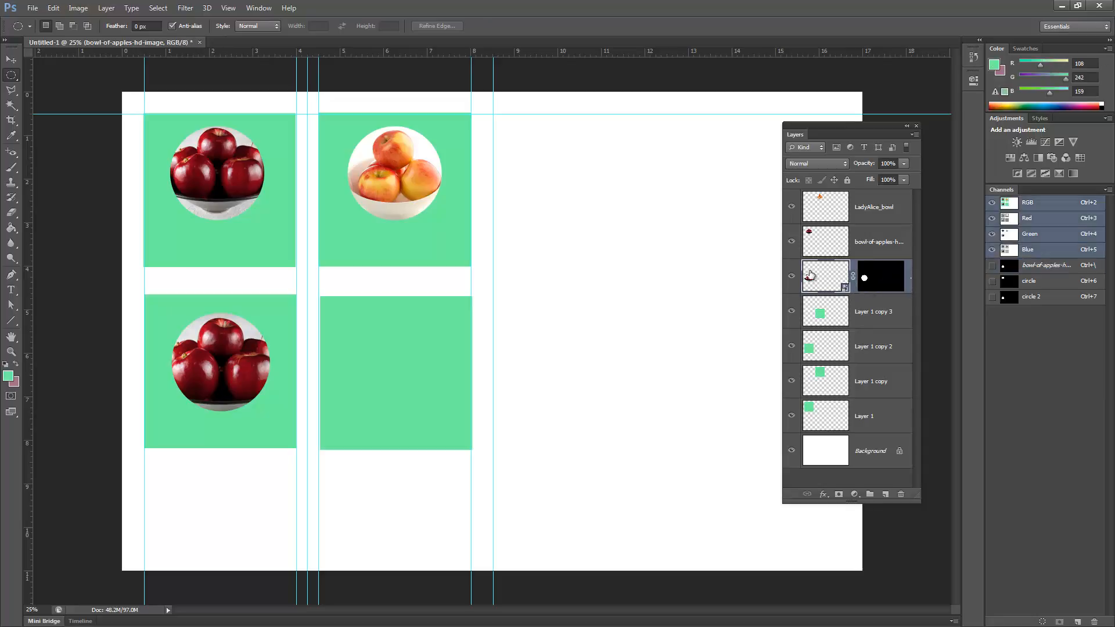
left_click(853, 278)
key("ctrl+t")
mouse_move(300, 313)
left_mouse_down()
mouse_move(292, 326)
mouse_move(322, 309)
mouse_move(317, 320)
left_mouse_up()
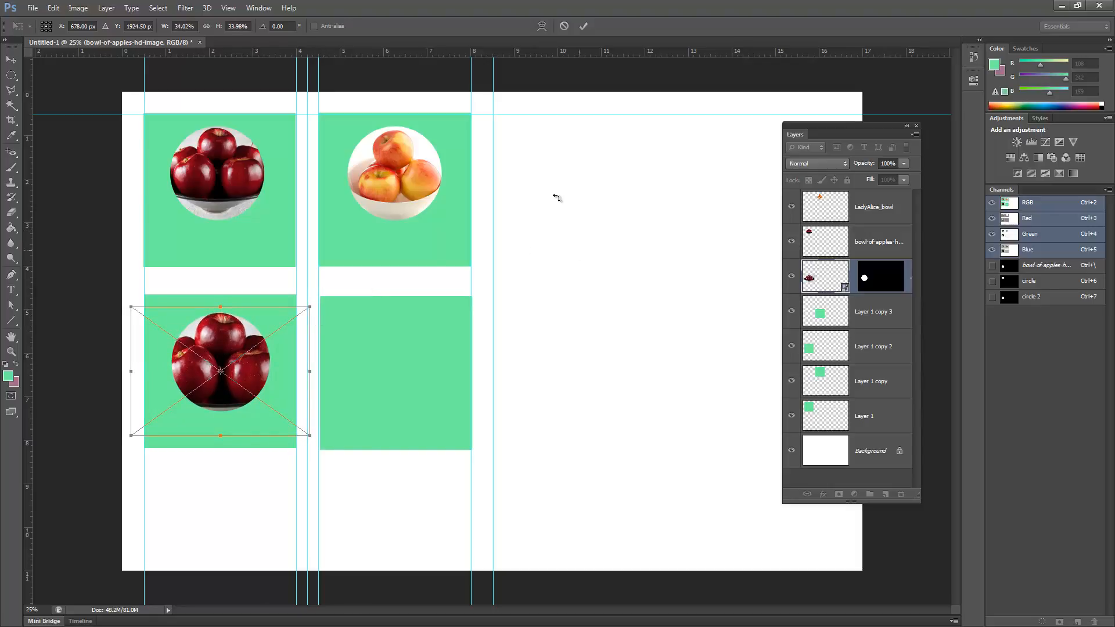
left_click(583, 25)
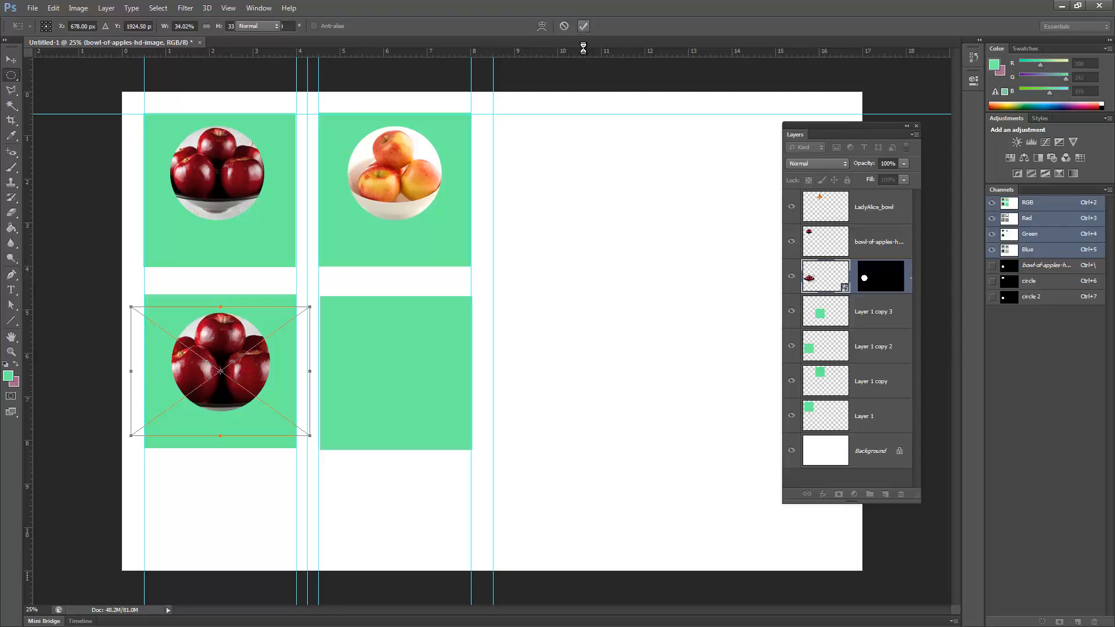
left_click(872, 284)
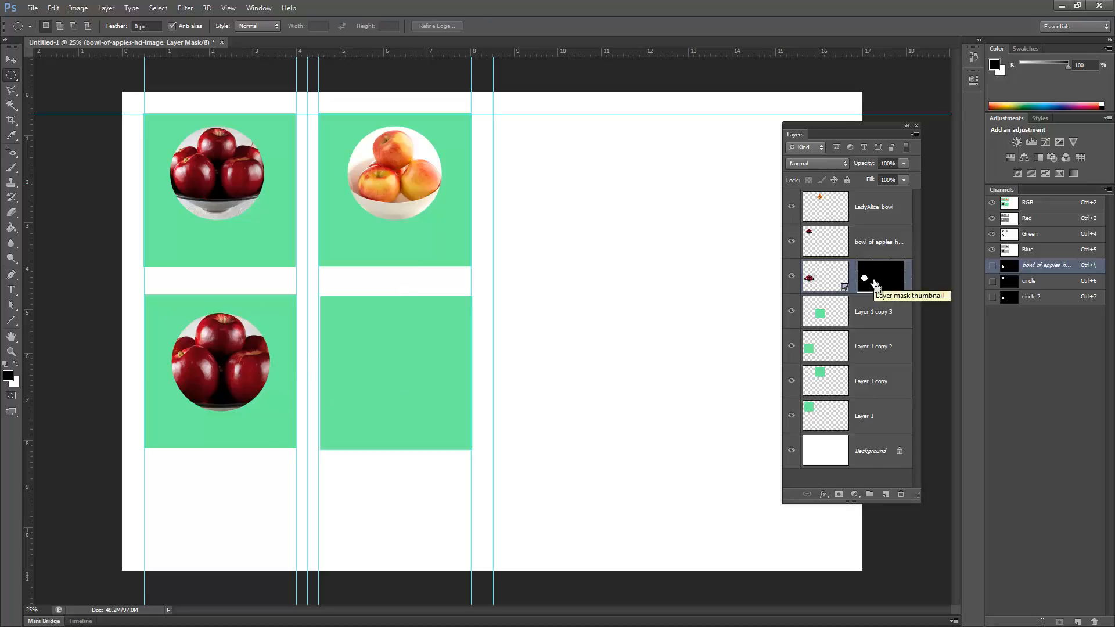
key("ctrl+t")
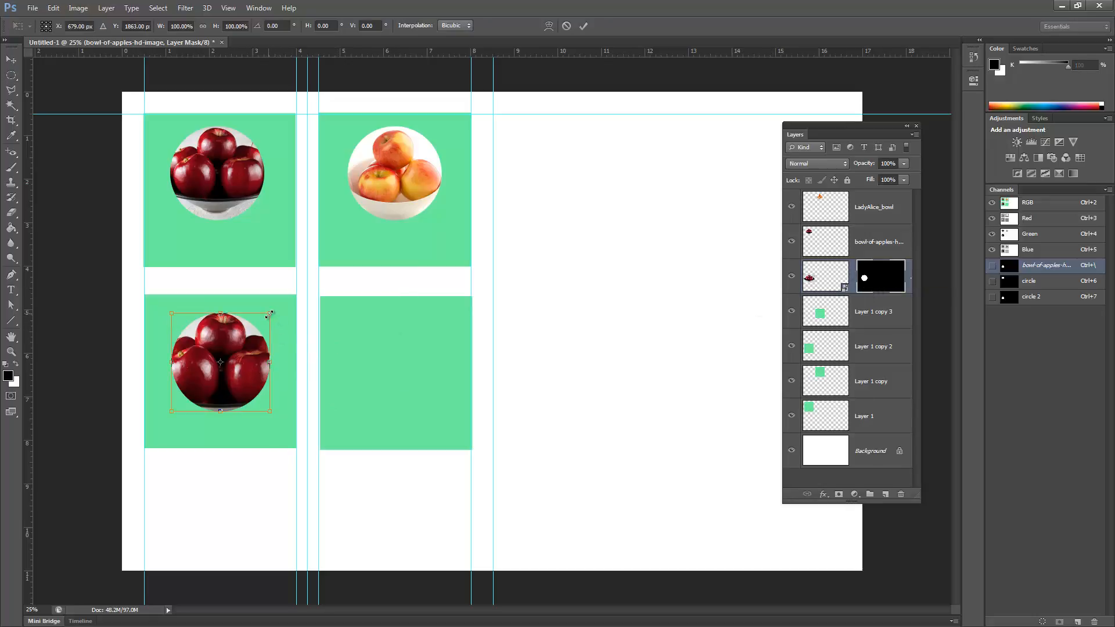
mouse_move(270, 315)
left_mouse_down()
mouse_move(298, 284)
mouse_move(274, 314)
left_mouse_up()
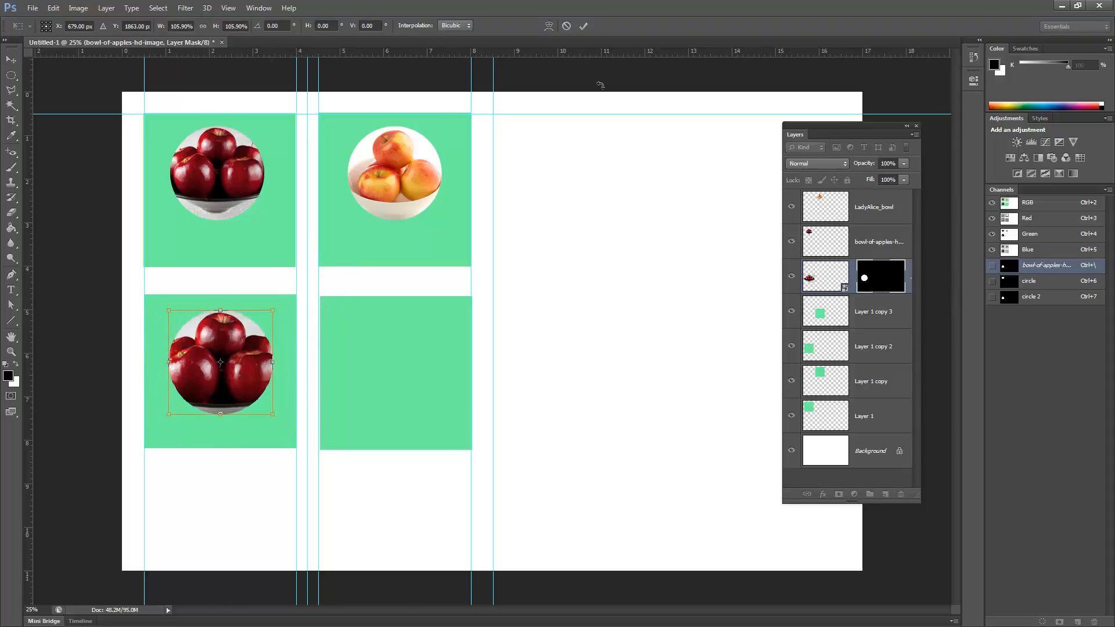
left_click(567, 26)
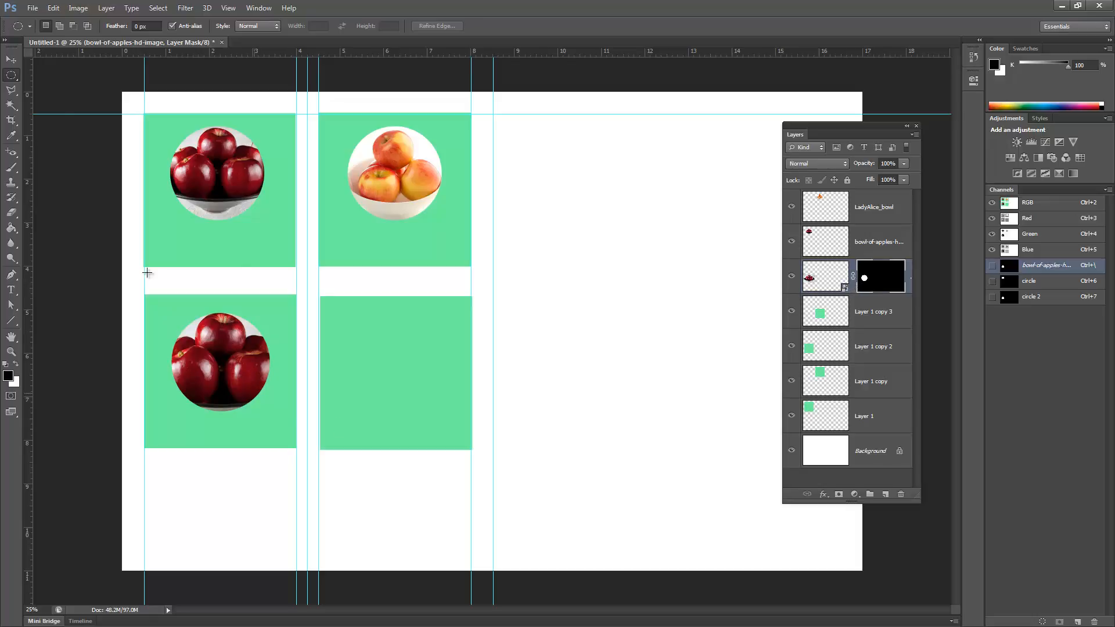
Reposition the masked apple photo within the lower-left square, adjusting the photo with its mask unlinked and relinking the two
left_click(11, 59)
mouse_move(204, 372)
left_mouse_down()
mouse_move(244, 369)
mouse_move(221, 381)
mouse_move(200, 371)
left_mouse_up()
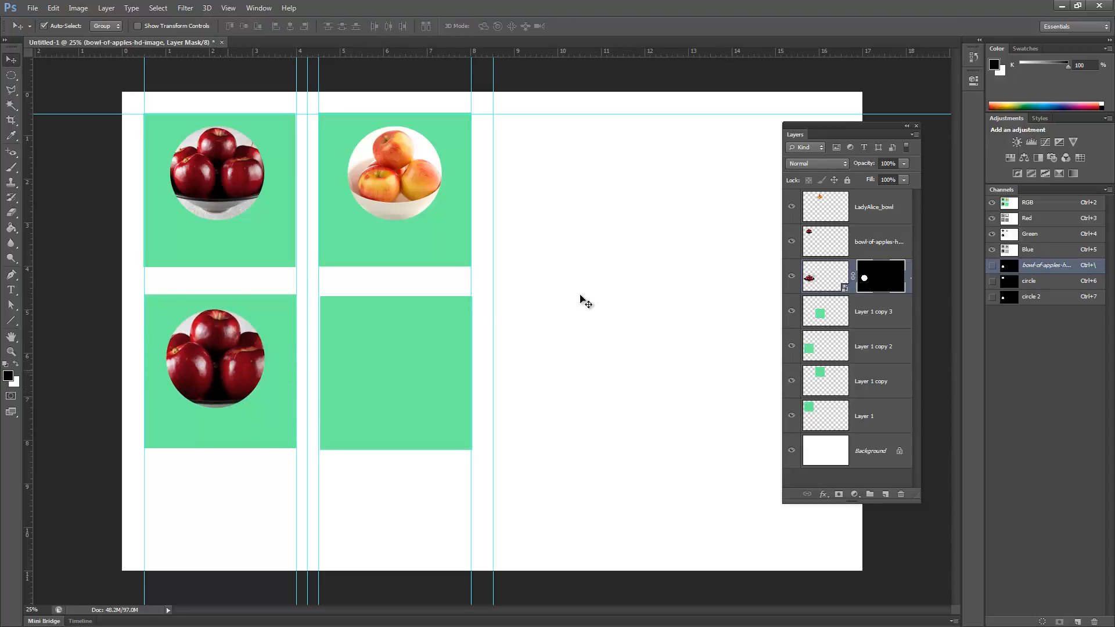
left_click(851, 278)
left_click(825, 276)
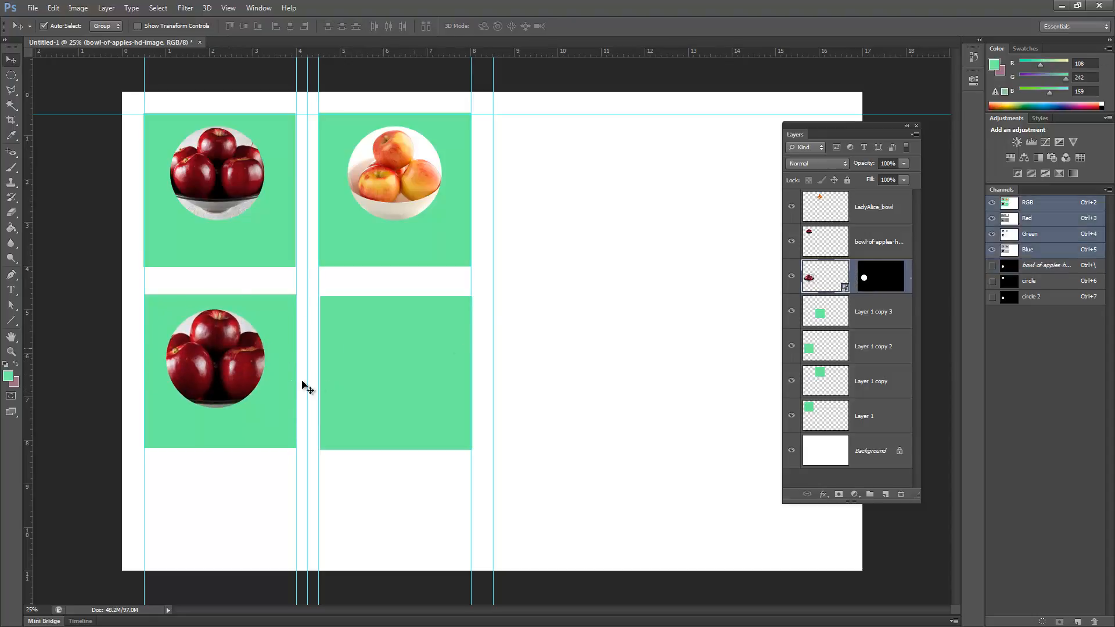
left_click_drag(212, 374, 231, 350)
left_click(881, 284)
left_click(852, 278)
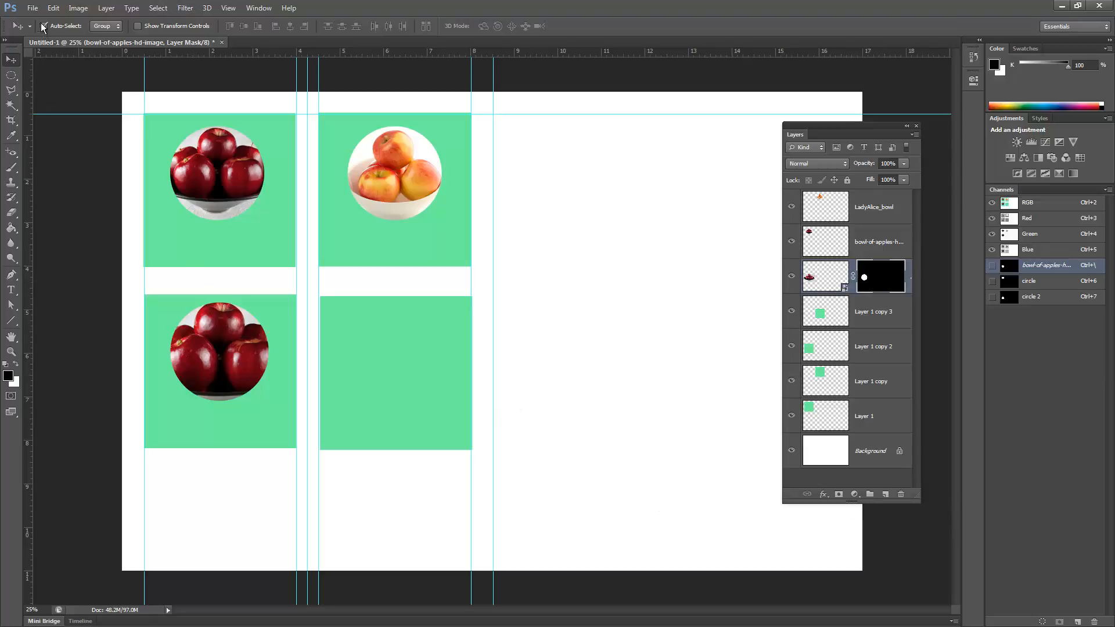
Place the LadyAlice_bowl image, scale it down proportionally and position it over the lower-right green square
left_click(33, 8)
left_click(50, 198)
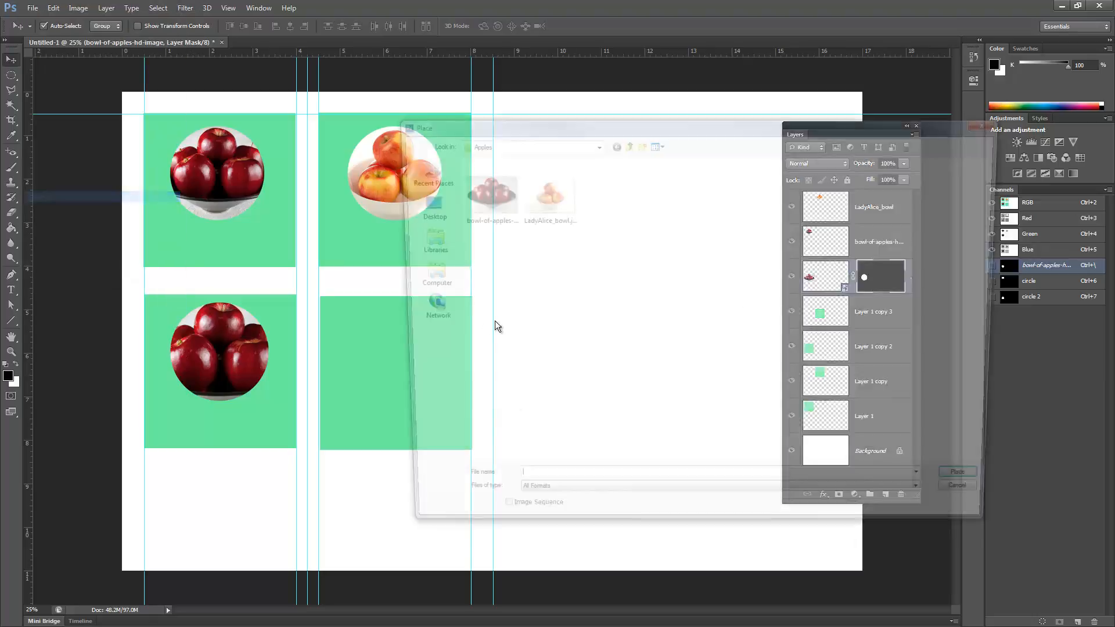
left_click(543, 208)
left_click(983, 491)
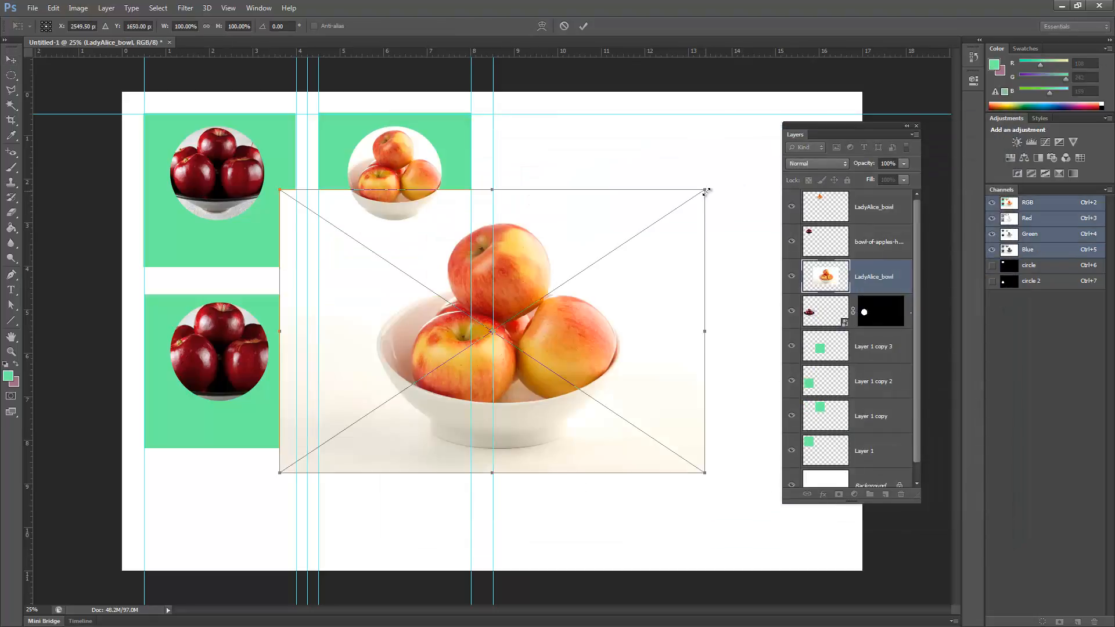
left_click_drag(703, 197, 635, 232)
left_click_drag(572, 316, 470, 347)
left_click(583, 26)
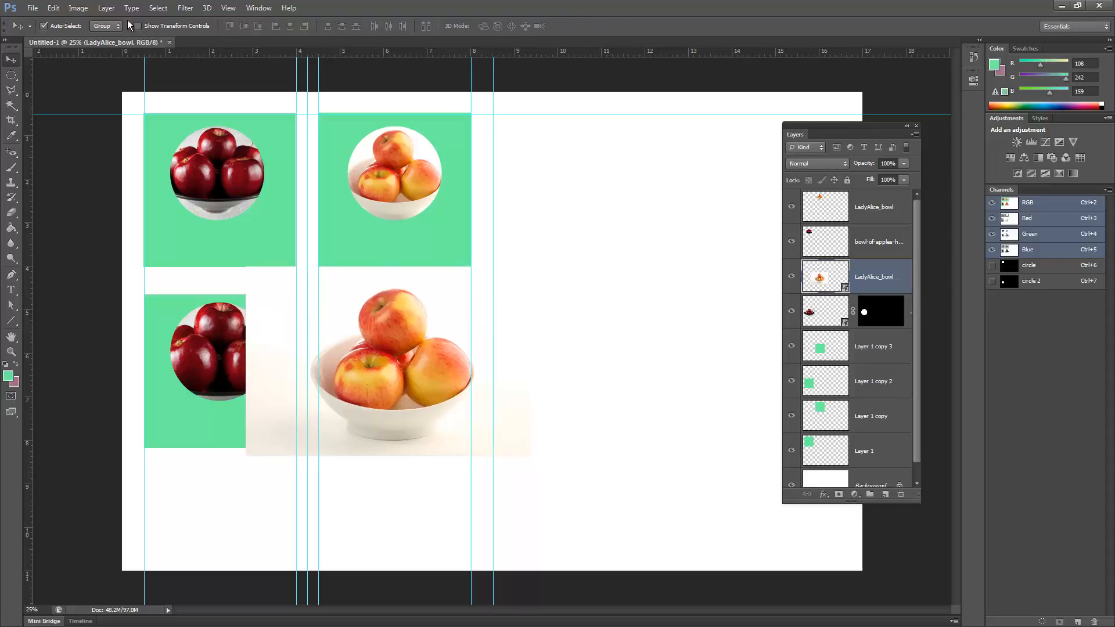
Load the saved "circle 2" channel as a new selection
left_click(158, 9)
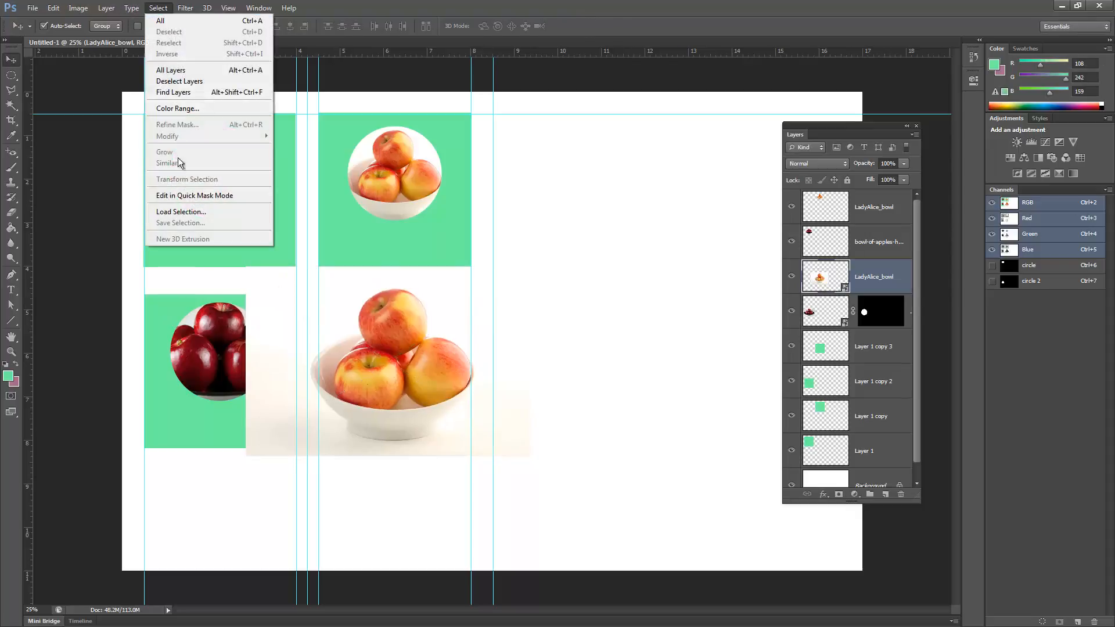
left_click(181, 211)
left_click(609, 204)
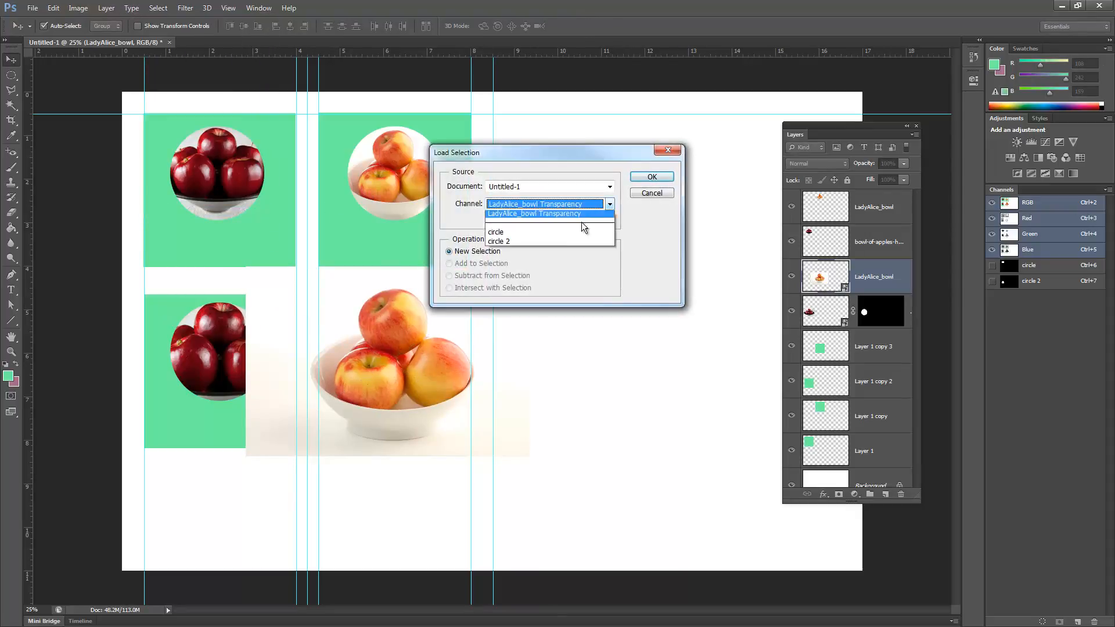
left_click(535, 243)
left_click(652, 177)
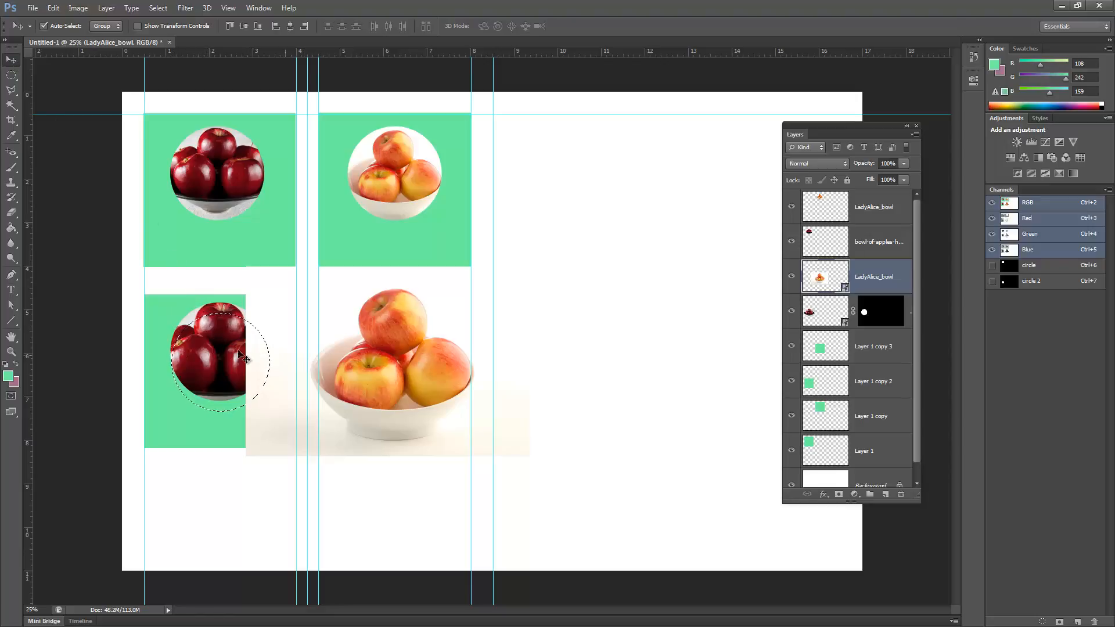
Move the circular selection outline over the lower-right apple photo and apply it as that photo's layer mask
left_click(12, 76)
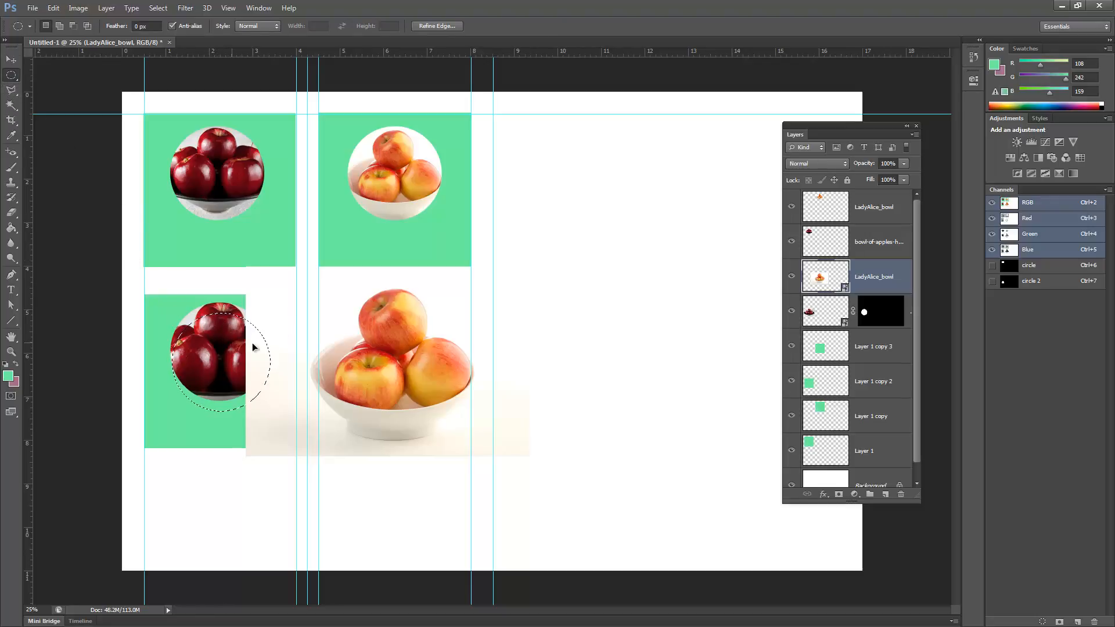
left_click_drag(256, 346, 401, 334)
left_click(839, 494)
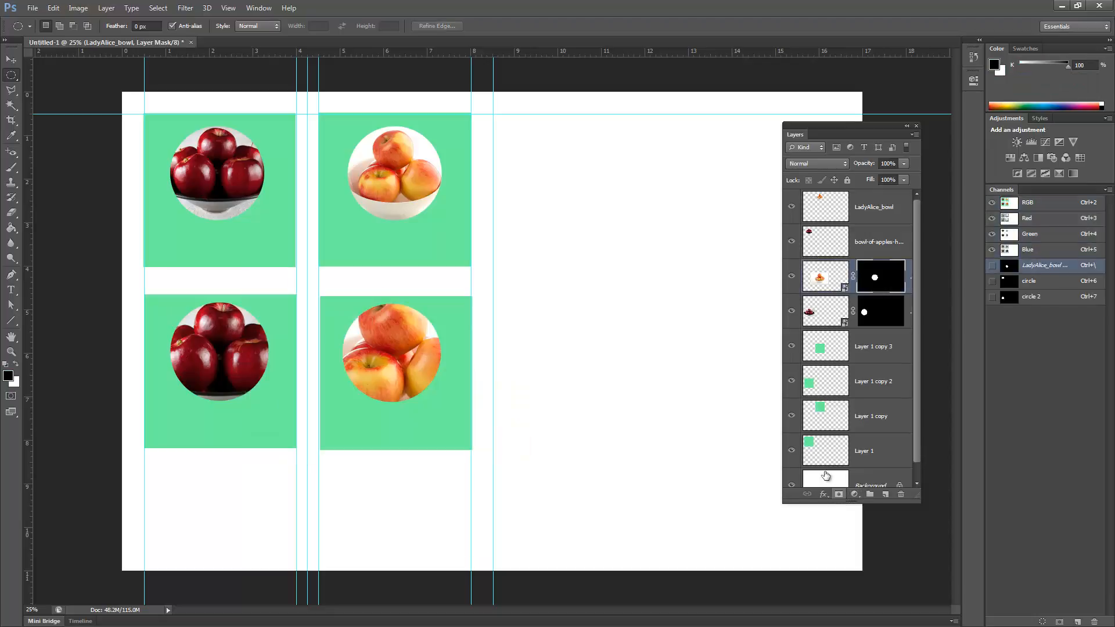
Unlink the lower-right apple photo from its mask and scale only the photo to about 45% so the apples fit the circle
left_click(854, 277)
left_click(823, 281)
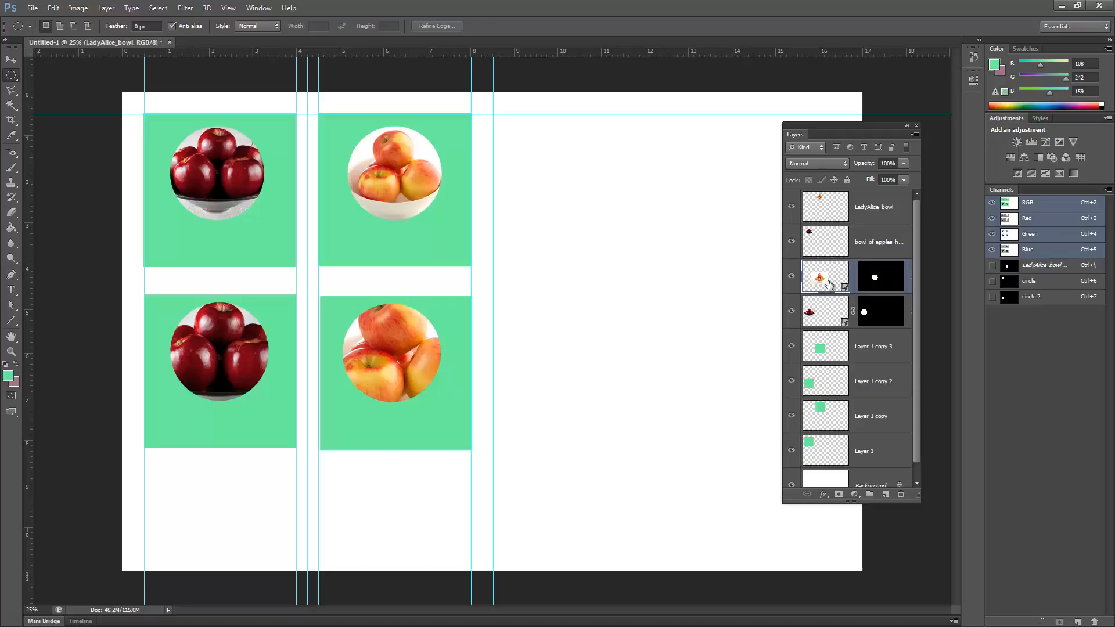
key("ctrl+t")
left_click_drag(533, 269, 494, 314)
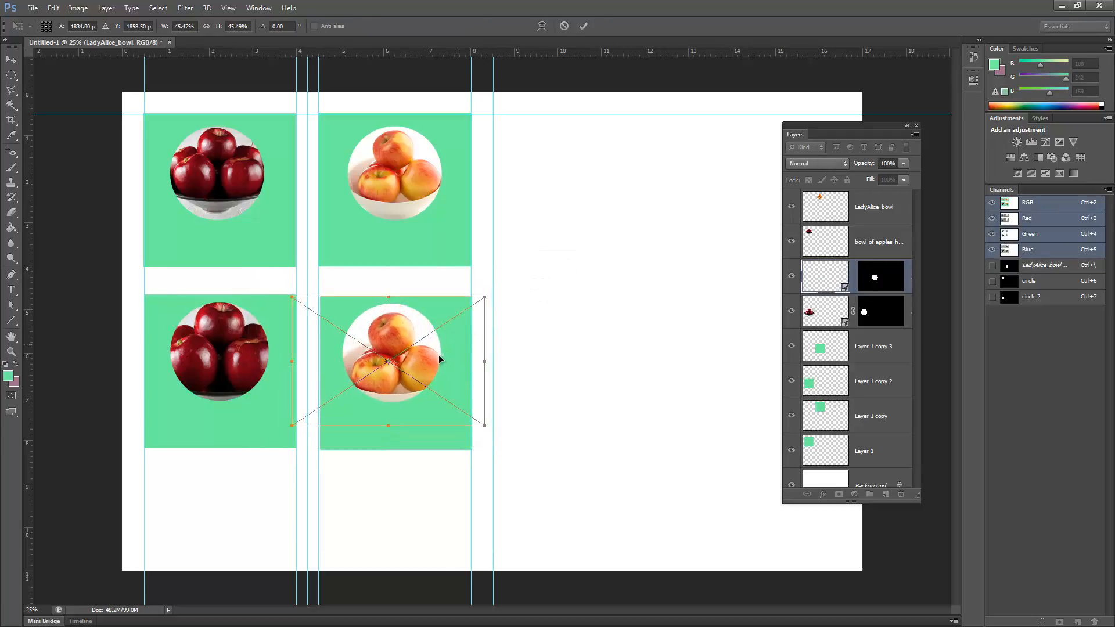
left_click(583, 25)
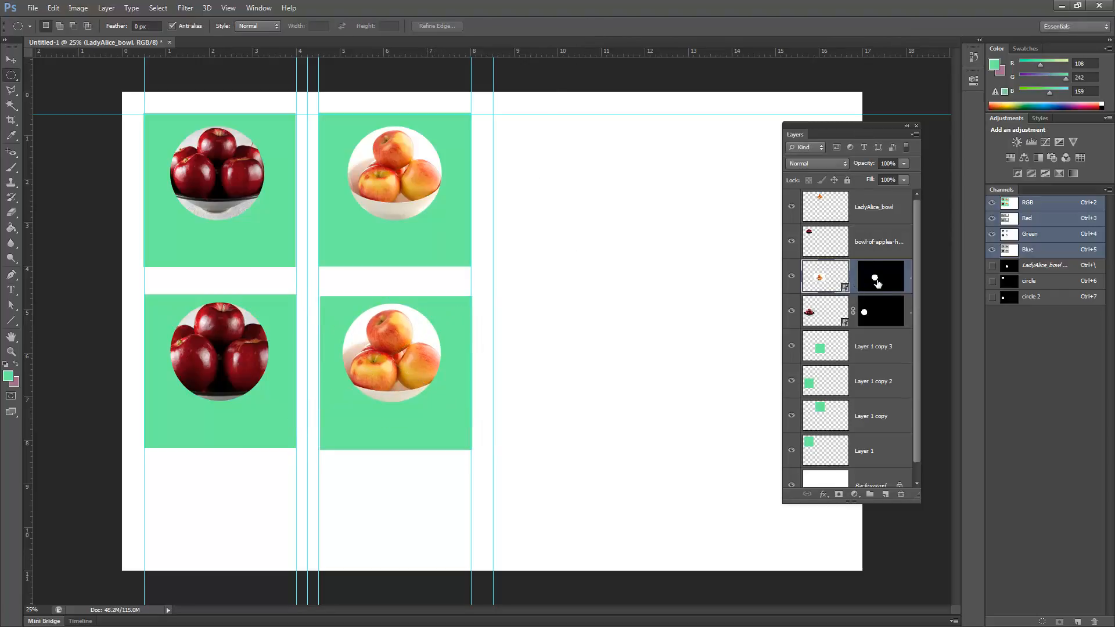
Relink the lower-right photo with its mask and nudge both slightly to the right within the green square
left_click(853, 277)
left_click(11, 60)
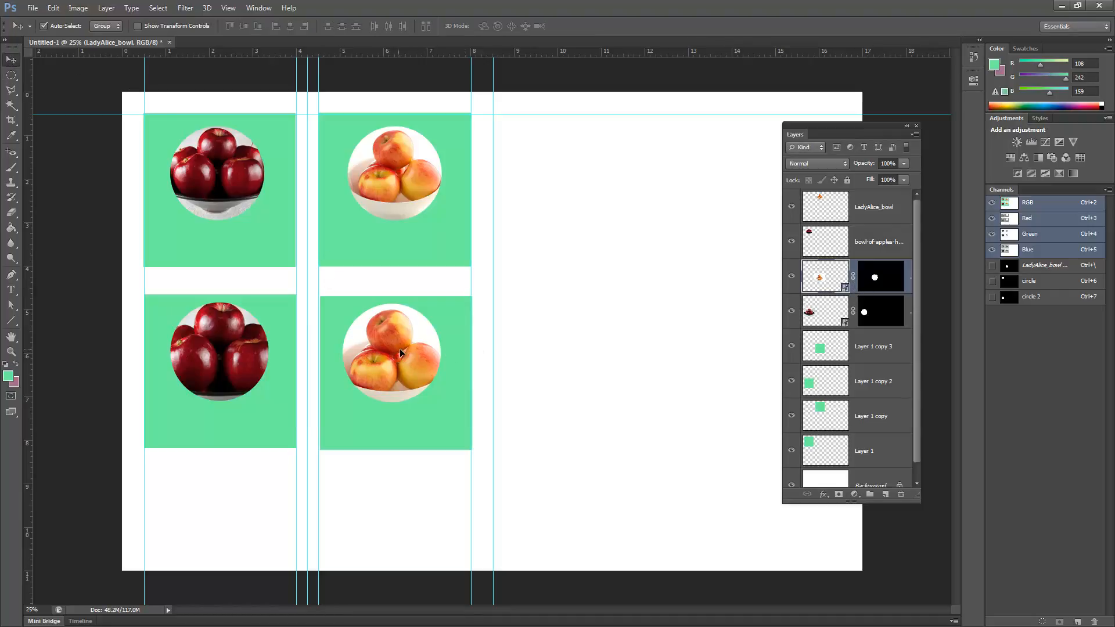
left_click_drag(397, 352, 400, 352)
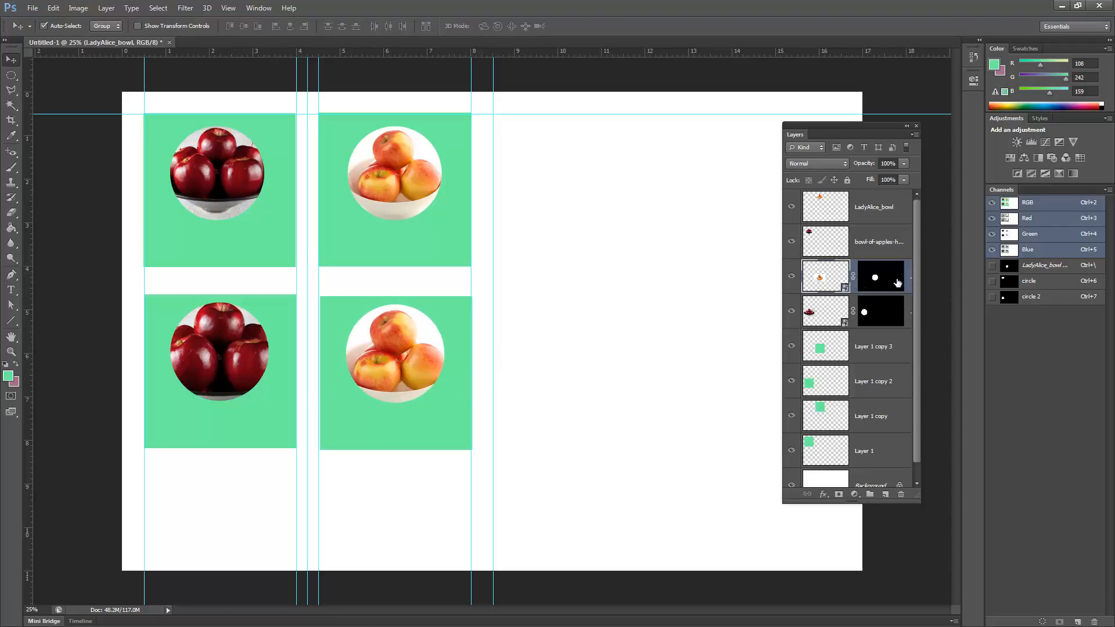
Widen the Layers panel to show full layer names and add a 24 px outside stroke to the lower-right apple photo
left_click_drag(923, 332, 1022, 332)
left_click_drag(927, 126, 721, 109)
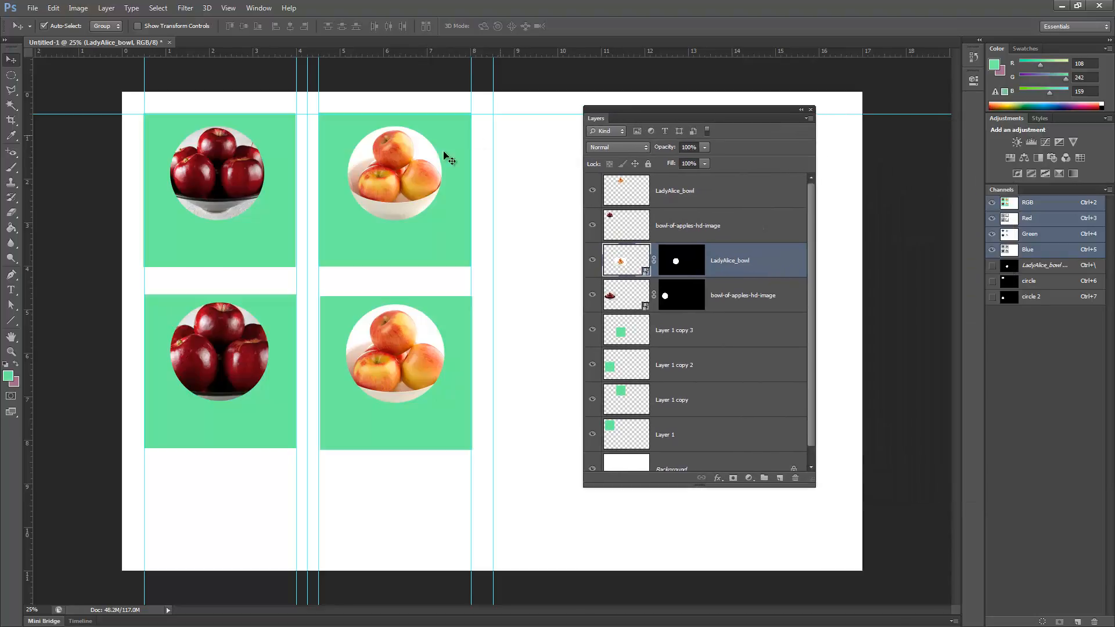
double_click(788, 264)
left_click_drag(820, 229, 842, 197)
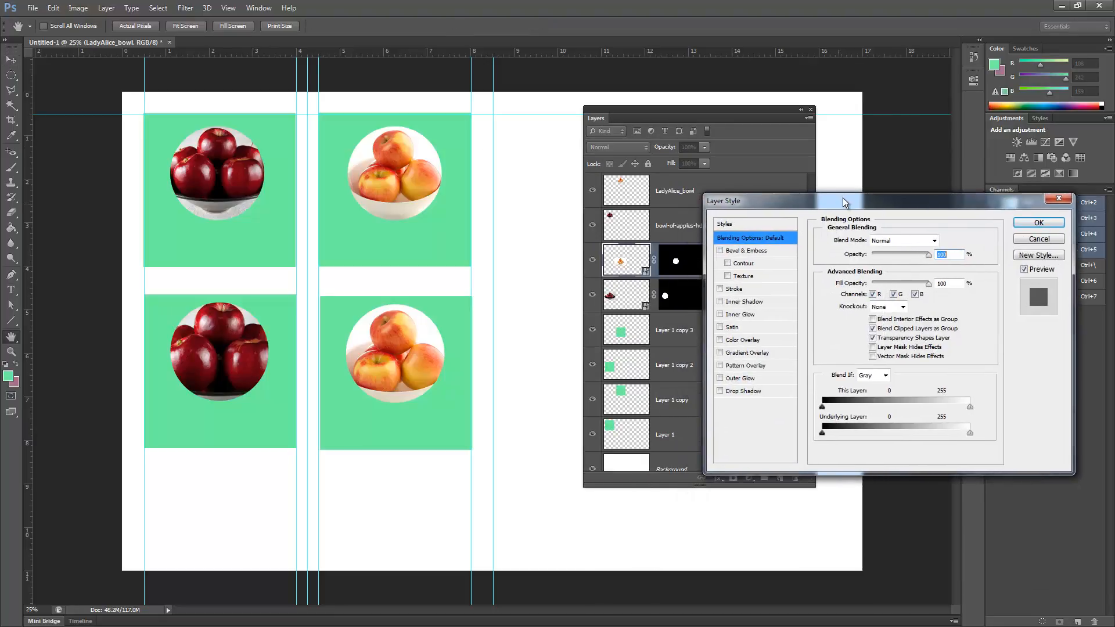
left_click(722, 287)
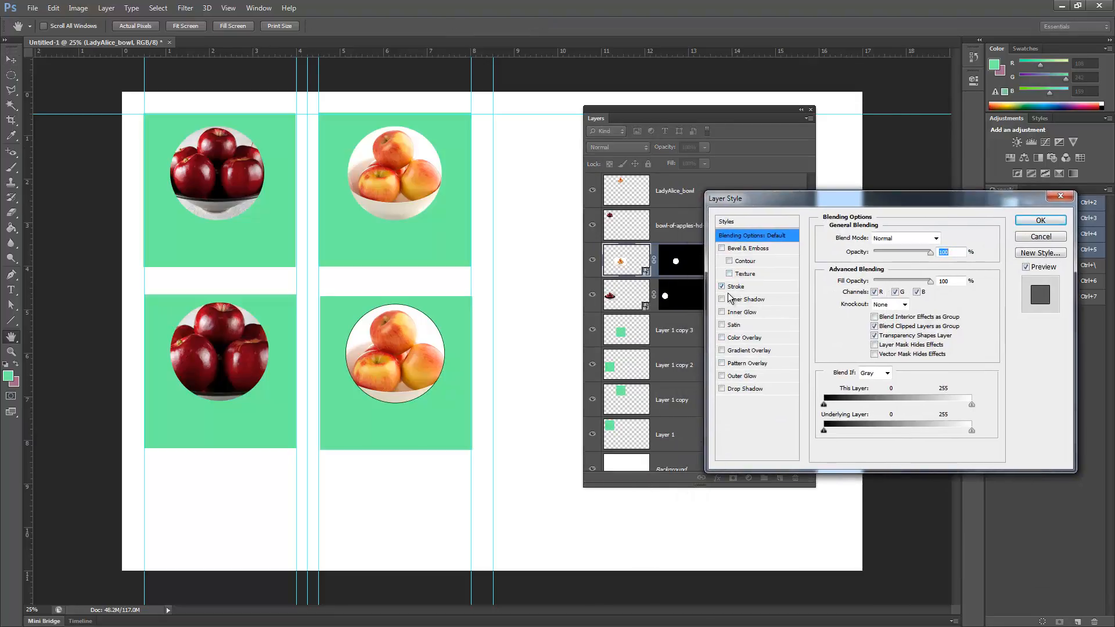
left_click(741, 287)
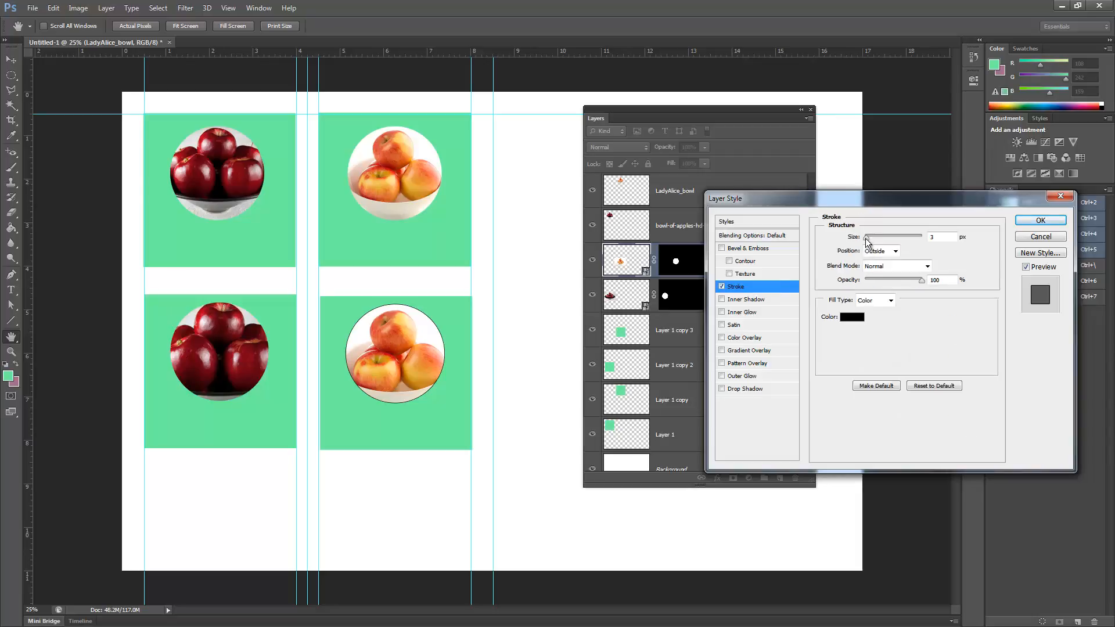
left_click_drag(867, 241, 875, 238)
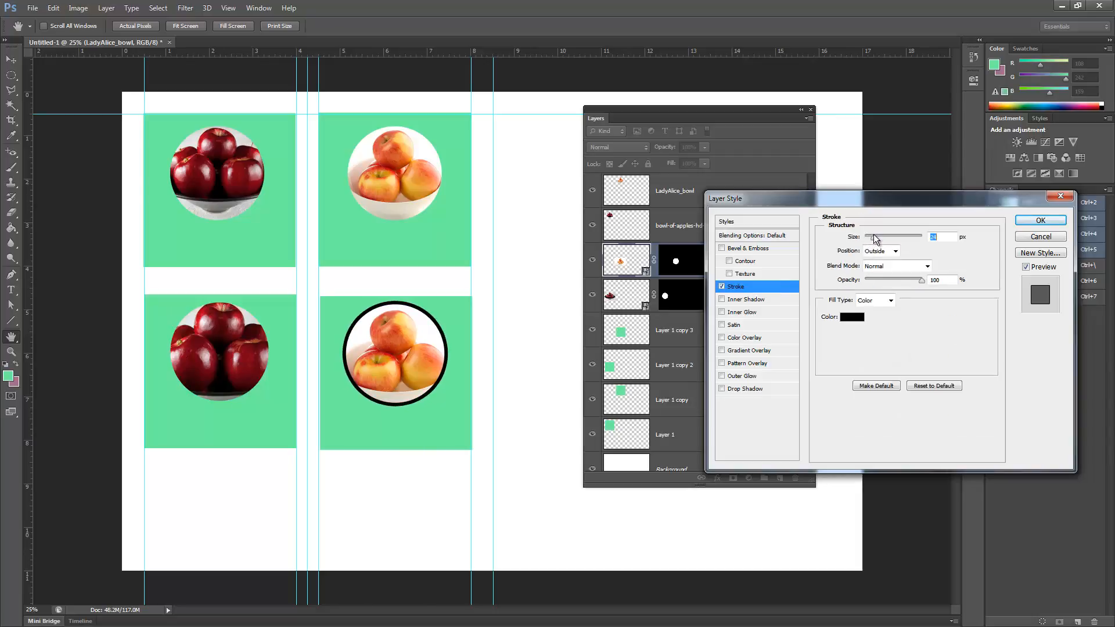
Set the stroke color to the dark red bf0418 sampled from the apples in the photo
left_click(851, 317)
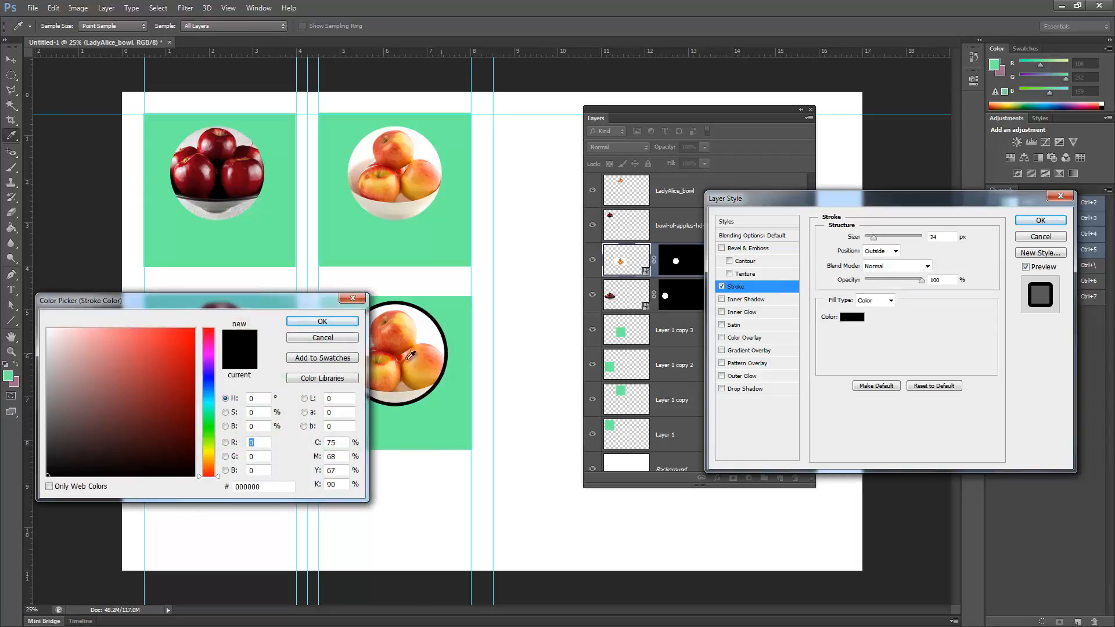
left_click(396, 329)
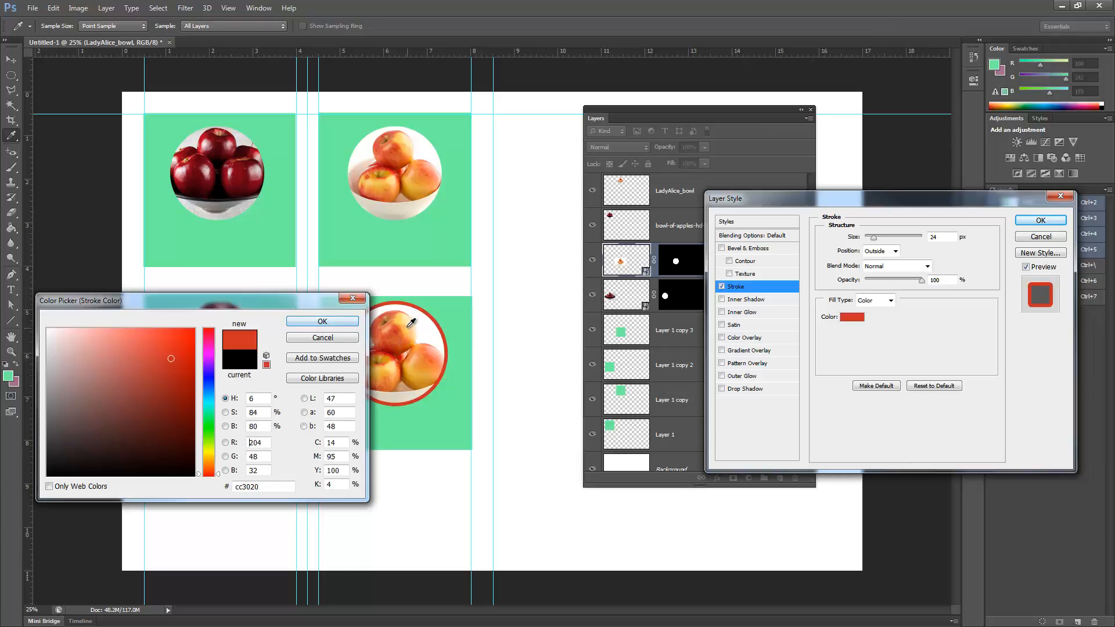
left_click(412, 324)
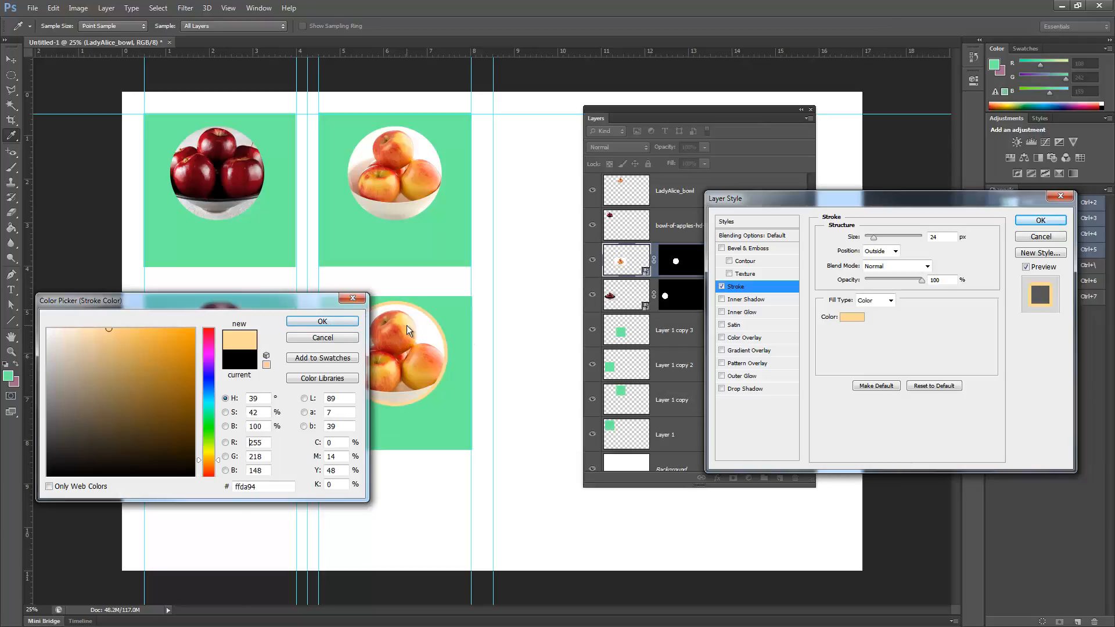
left_click(397, 354)
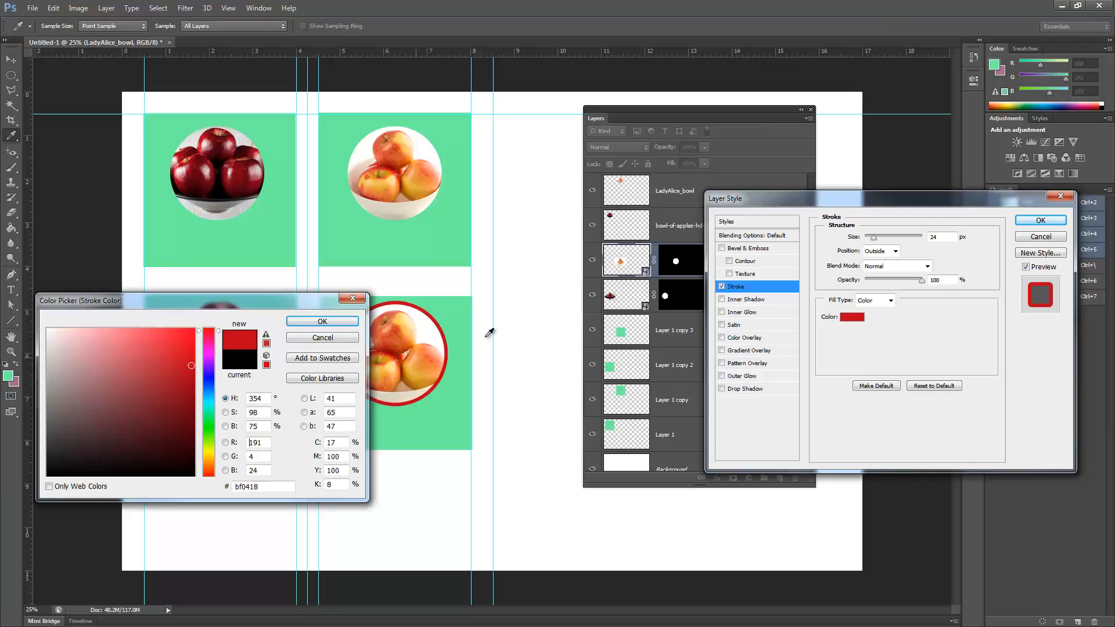
left_click(323, 321)
Add a drop shadow to the lower-right apple photo with distance 37 px, spread 10% and size 51 px
left_click(722, 388)
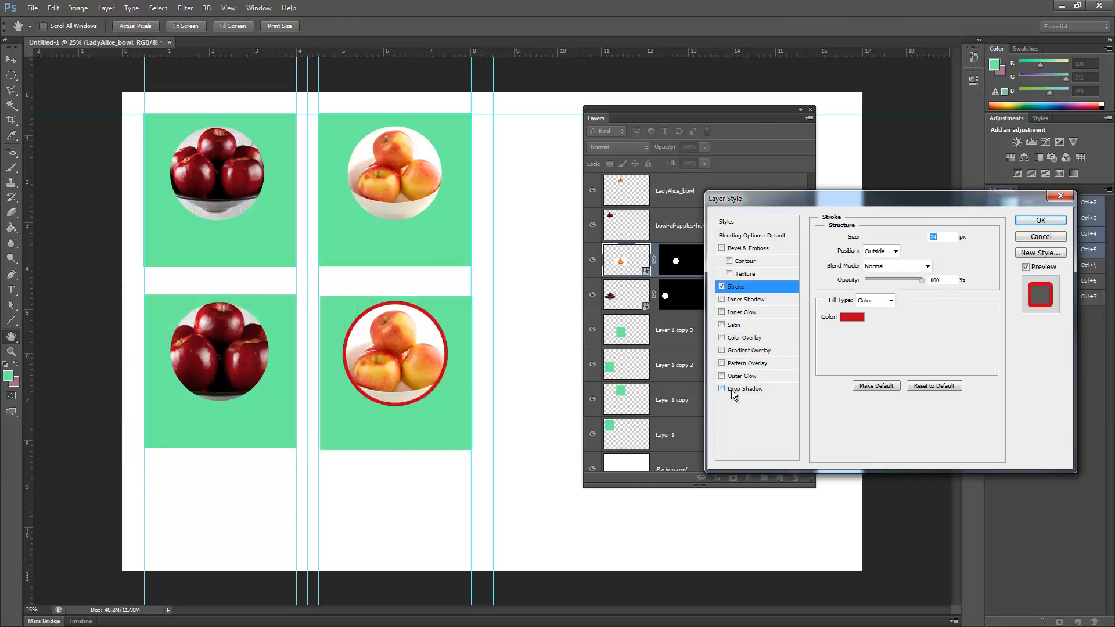
left_click(745, 389)
mouse_move(871, 288)
left_mouse_down()
mouse_move(879, 315)
mouse_move(872, 301)
mouse_move(887, 288)
left_mouse_up()
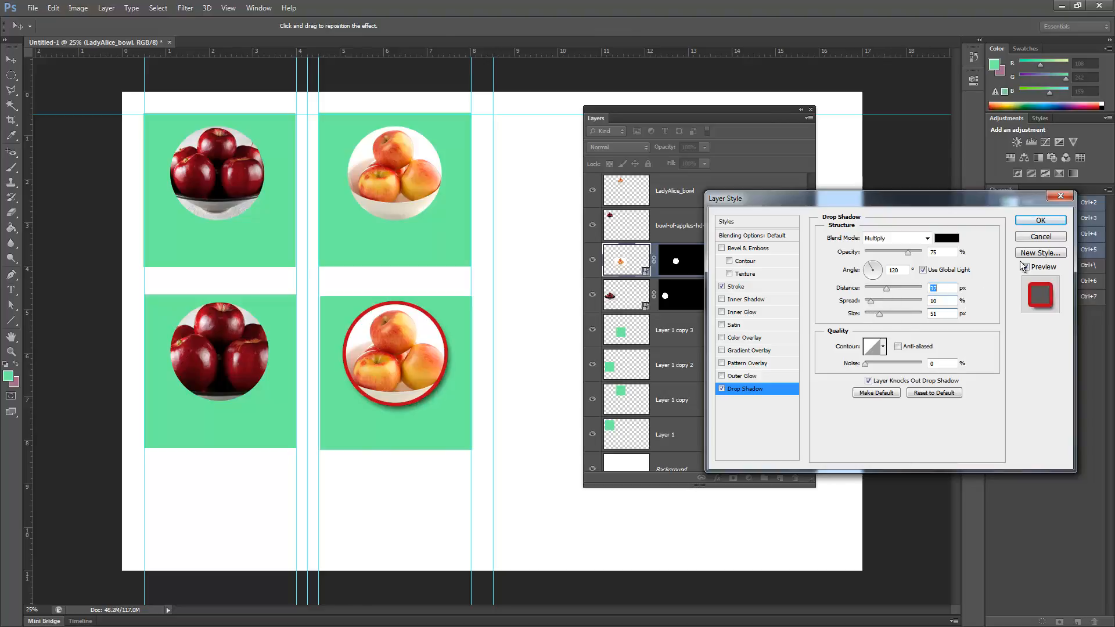
left_click(1041, 221)
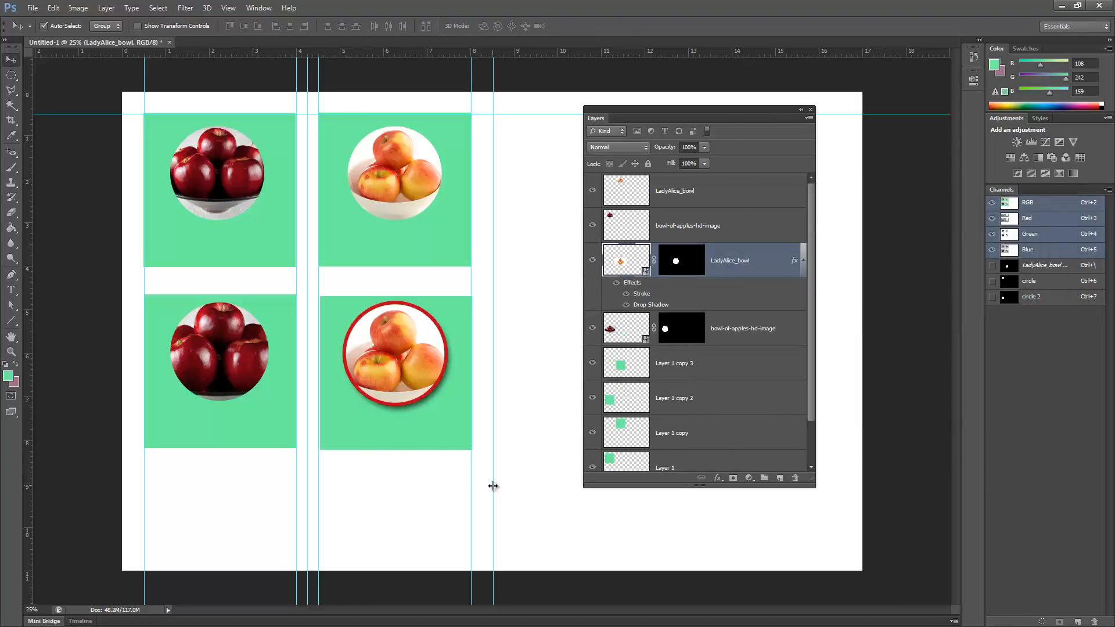
Load a saved selection
left_click(157, 9)
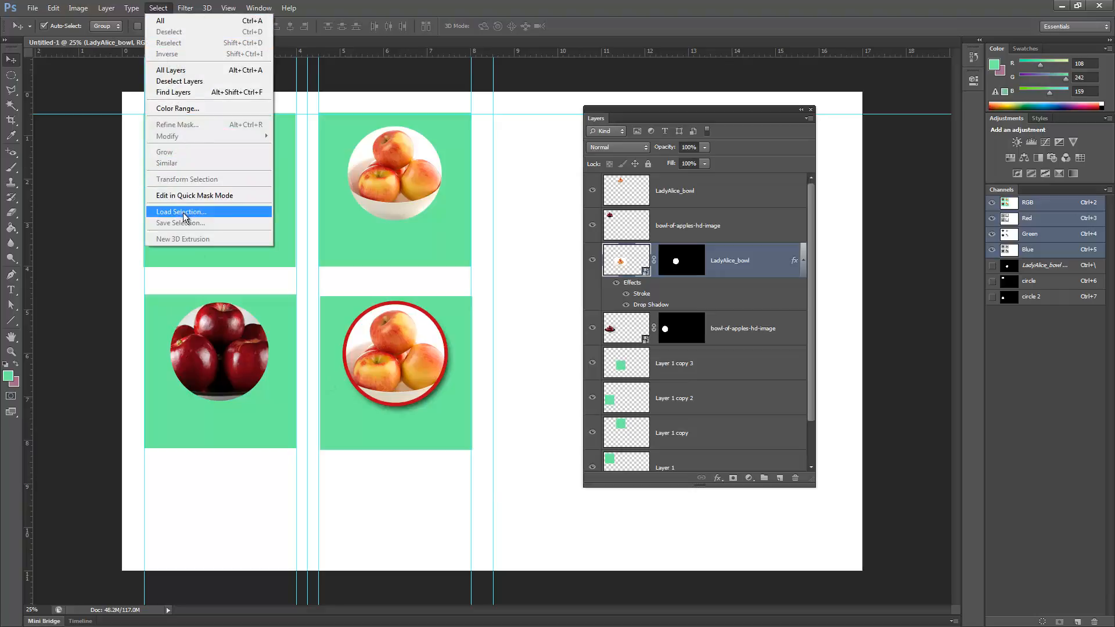